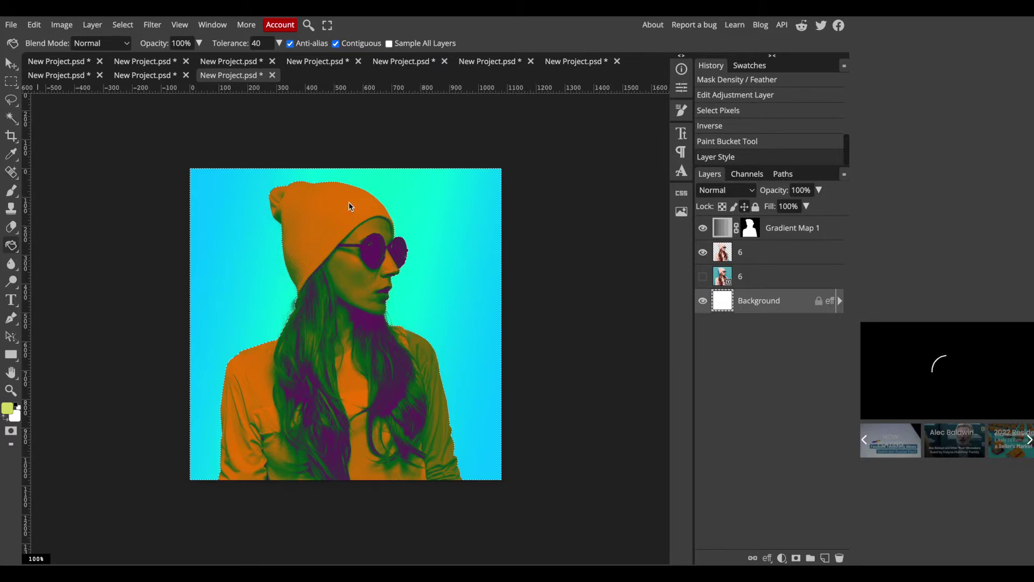
Create a new project from the Instagram preset at 1080 × 1080 px.
{"action": "left_click", "coordinate": [10, 27]}
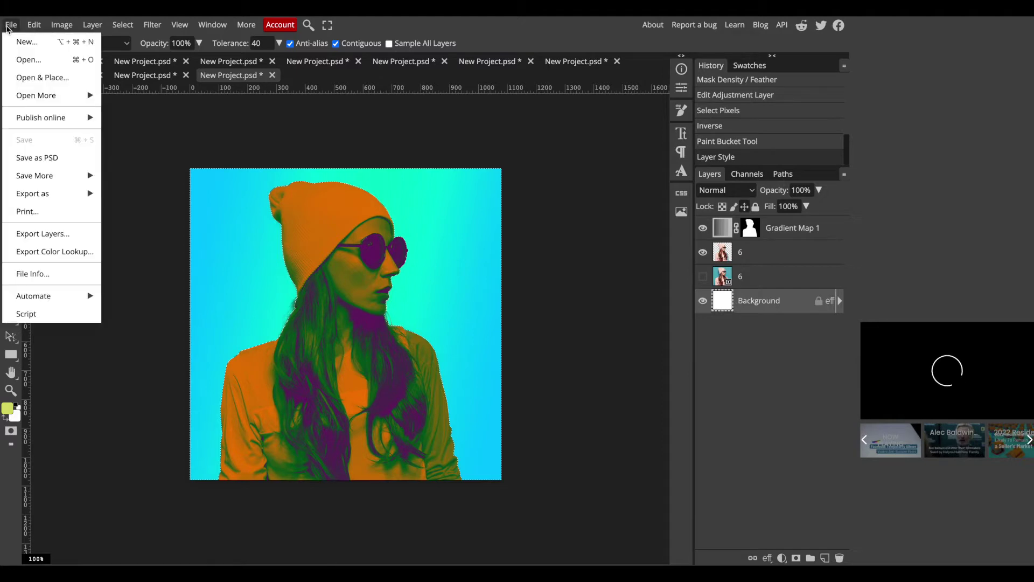
{"action": "left_click", "coordinate": [23, 42]}
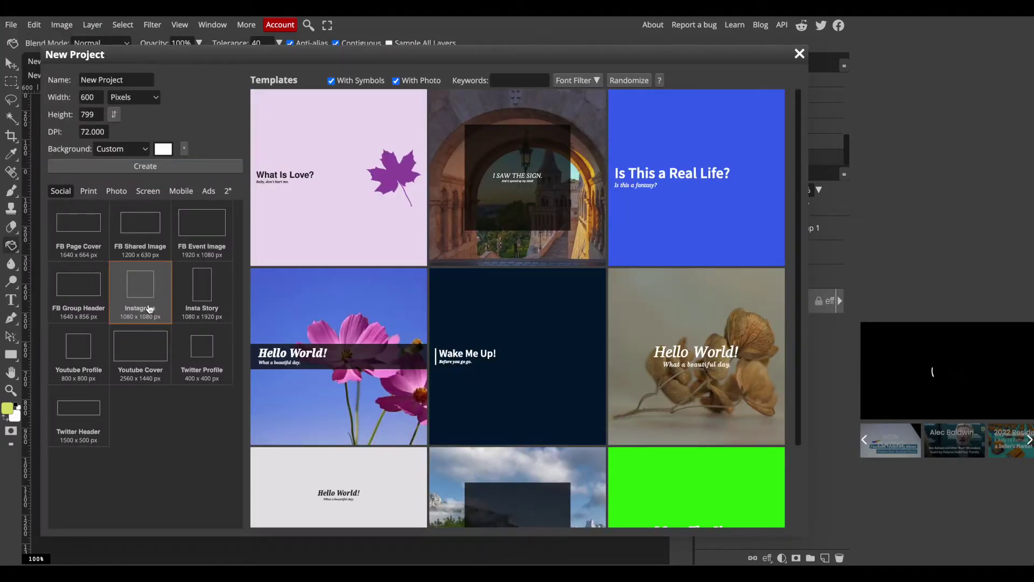
{"action": "left_click", "coordinate": [144, 272]}
{"action": "left_click", "coordinate": [93, 96]}
{"action": "left_click", "coordinate": [92, 114]}
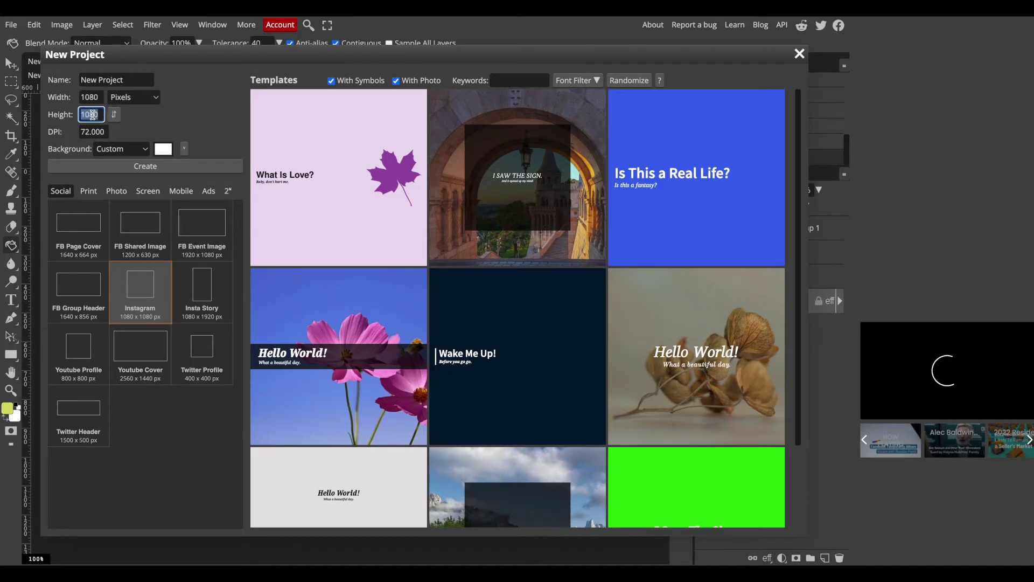
{"action": "left_click", "coordinate": [128, 169]}
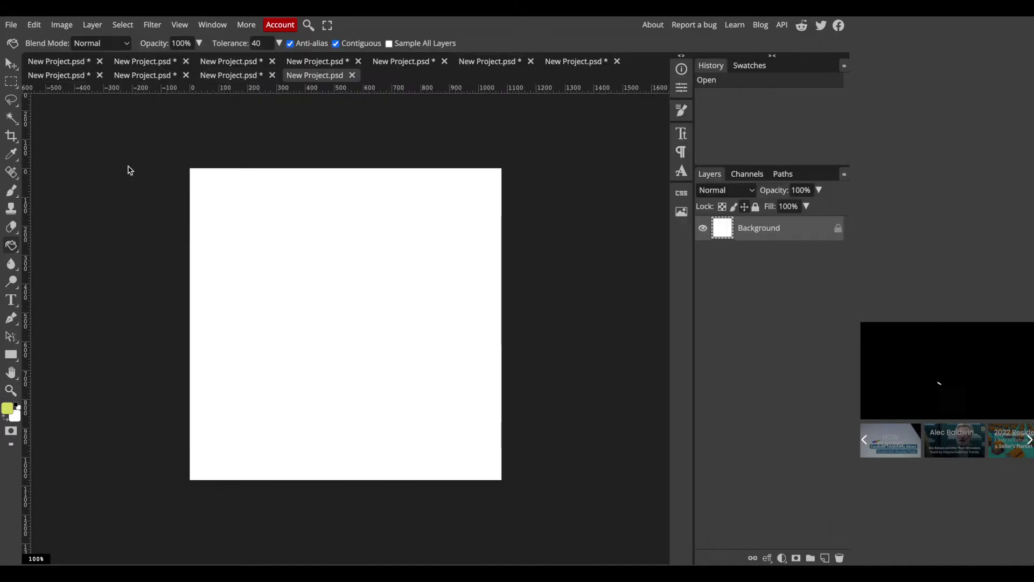
Place the image 6.png from the PAstel woman folder into the new project.
{"action": "left_click", "coordinate": [11, 26]}
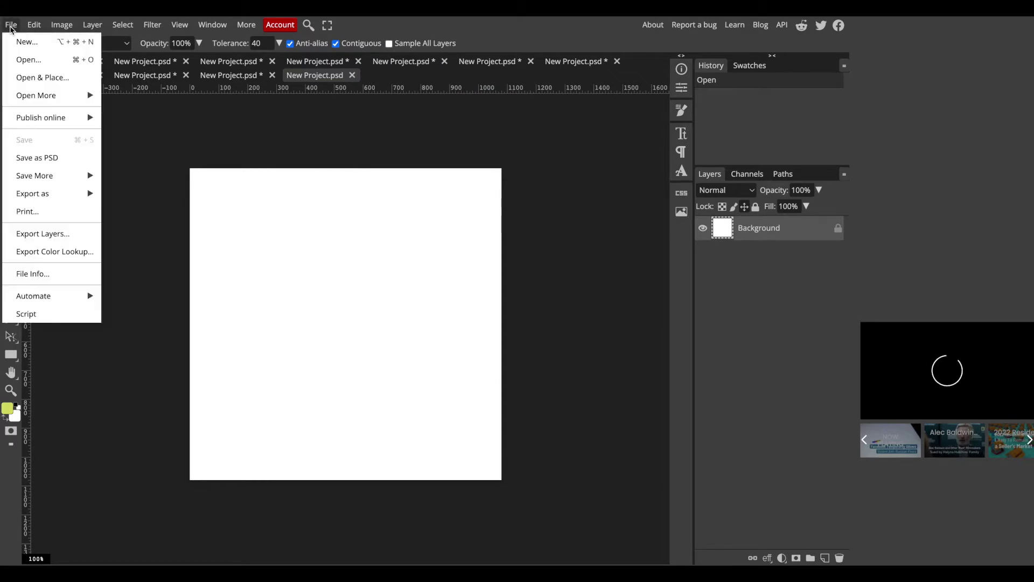
{"action": "left_click", "coordinate": [42, 78]}
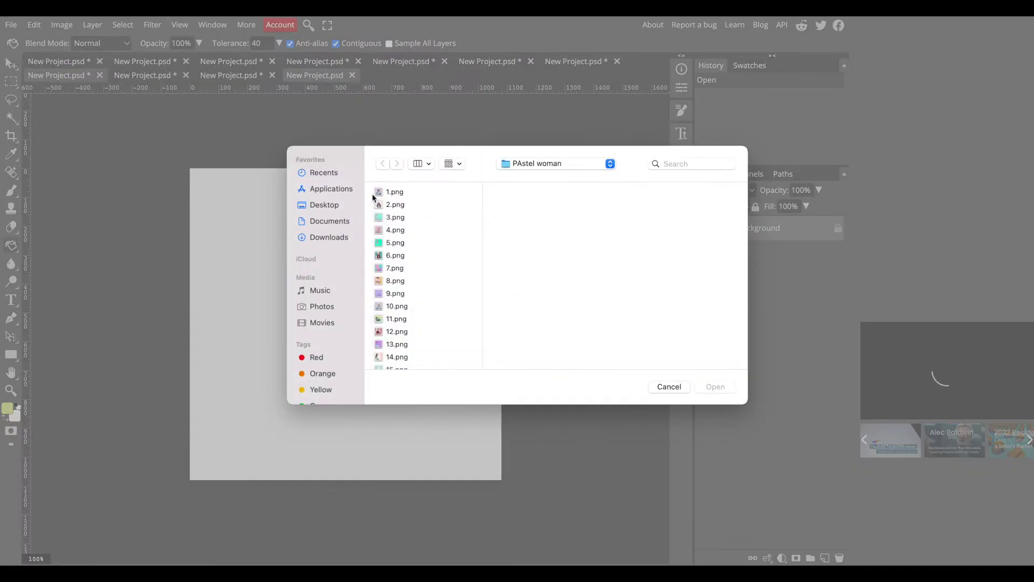
{"action": "left_click", "coordinate": [394, 206]}
{"action": "left_click", "coordinate": [396, 195]}
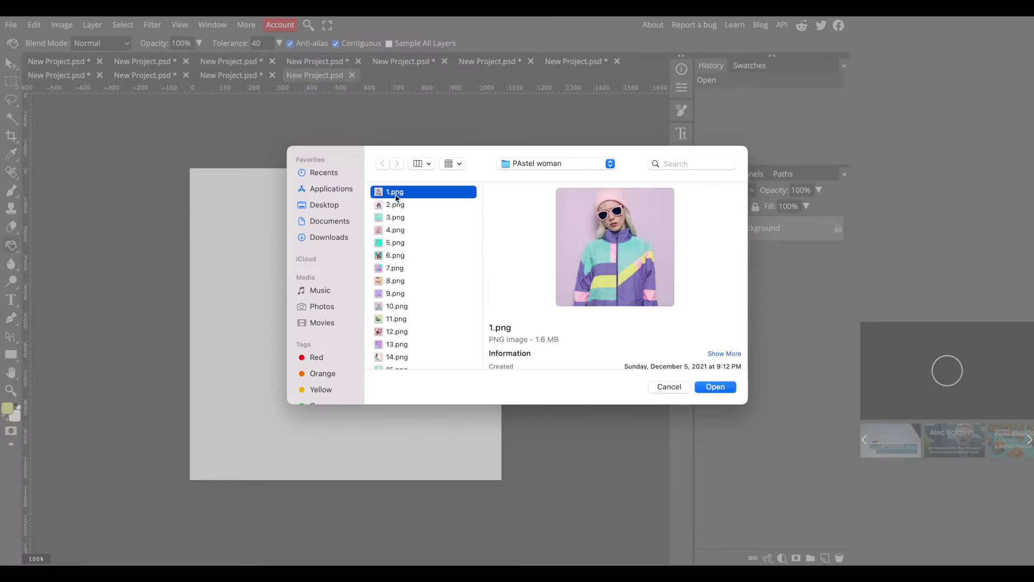
{"action": "key", "text": "Down"}
{"action": "key", "text": "Down"}
{"action": "key", "text": "Down"}
{"action": "key", "text": "Down"}
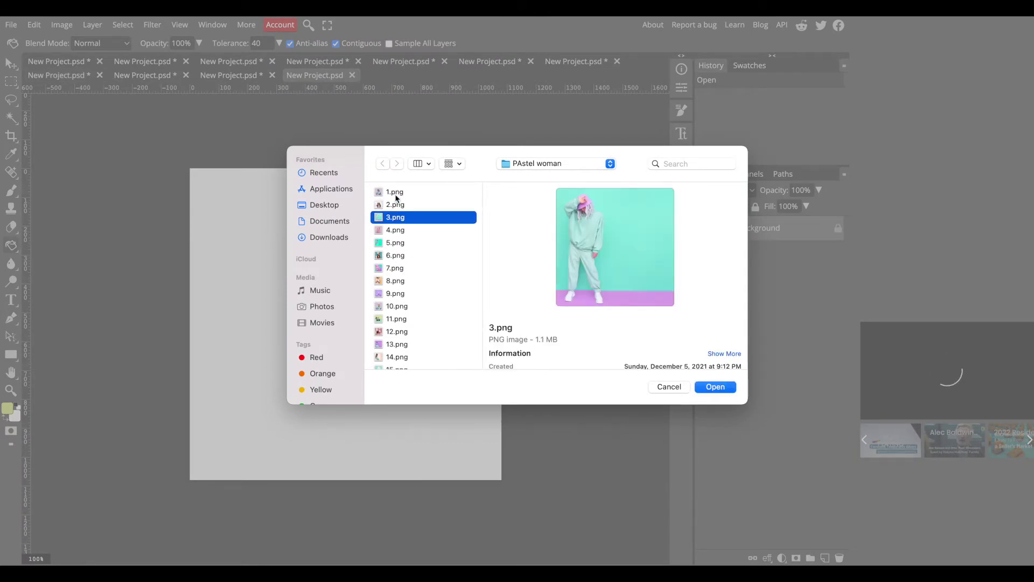
{"action": "key", "text": "Down"}
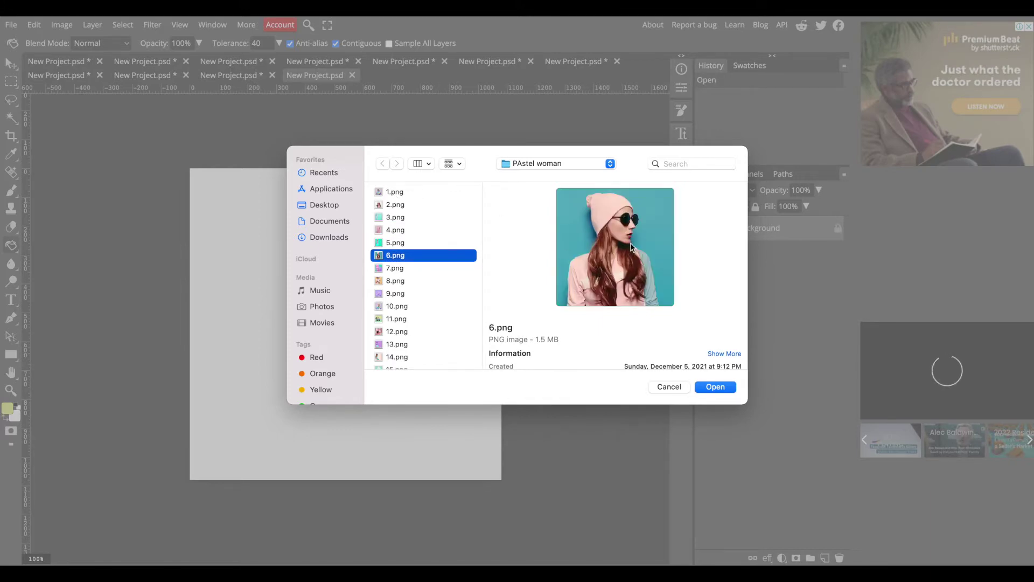
{"action": "left_click", "coordinate": [731, 387]}
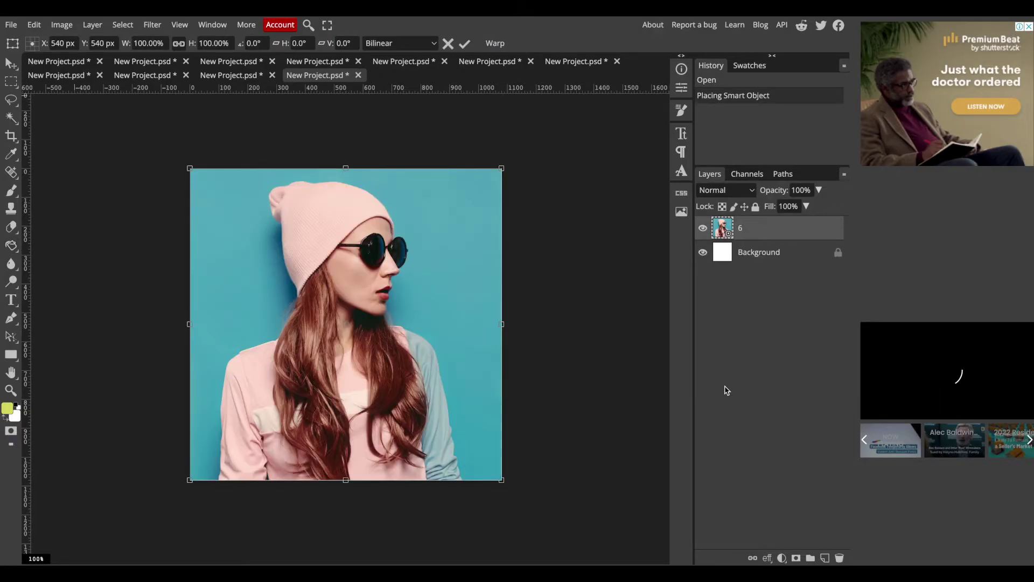
Start Magic Cut on the placed portrait.
{"action": "left_click", "coordinate": [121, 27]}
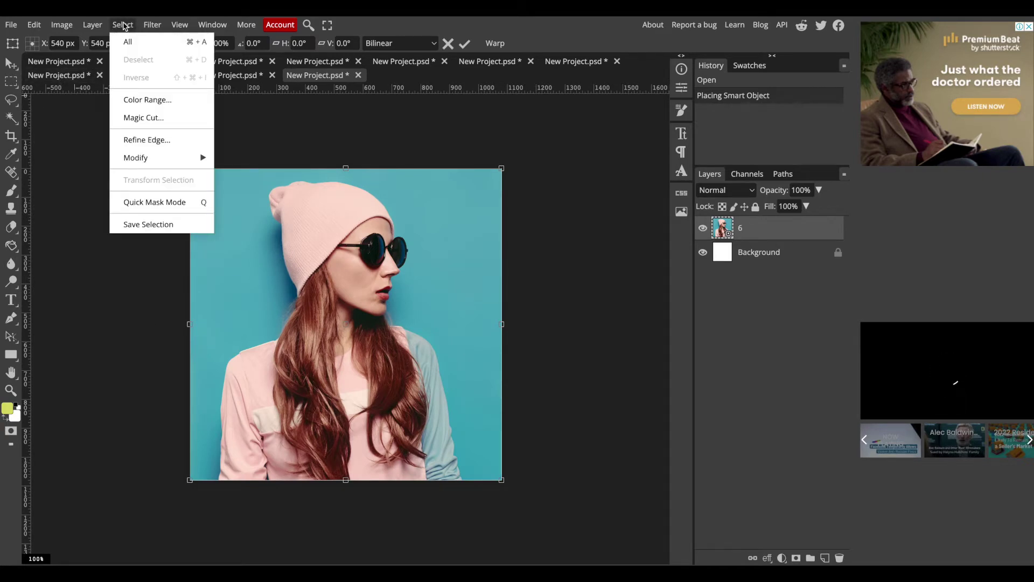
{"action": "left_click", "coordinate": [146, 120]}
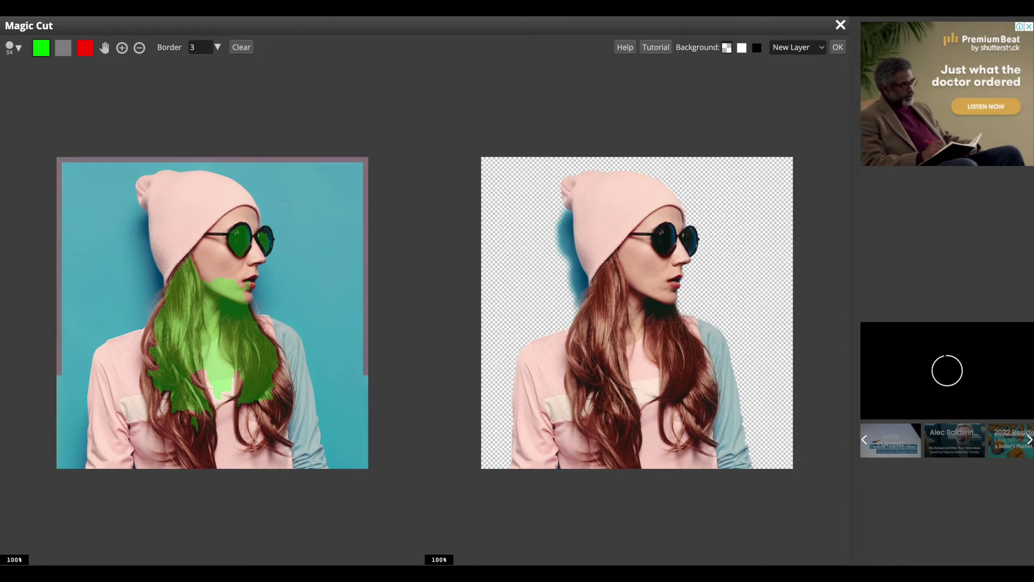
Mark a spot of the blue wall beside the woman as foreground, and erase that mark with the neutral brush.
{"action": "left_click", "coordinate": [87, 50]}
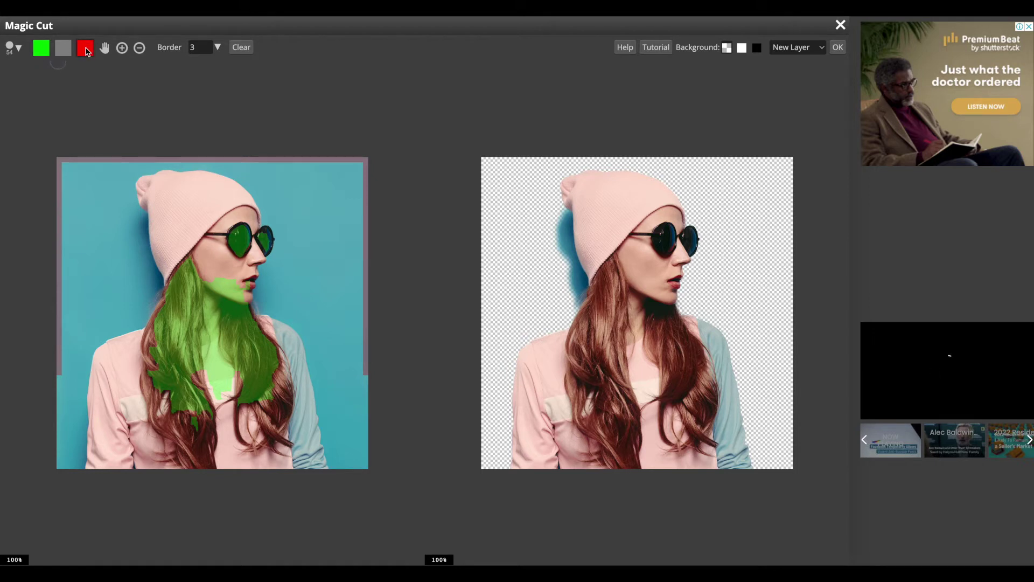
{"action": "left_click", "coordinate": [39, 51]}
{"action": "left_click", "coordinate": [85, 259]}
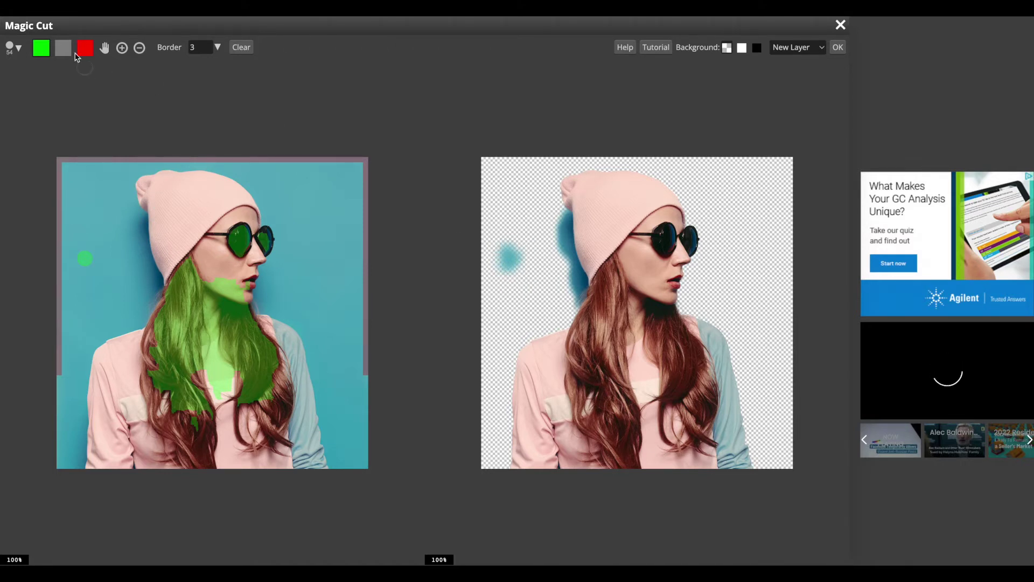
{"action": "left_click", "coordinate": [83, 48]}
{"action": "left_click", "coordinate": [65, 53]}
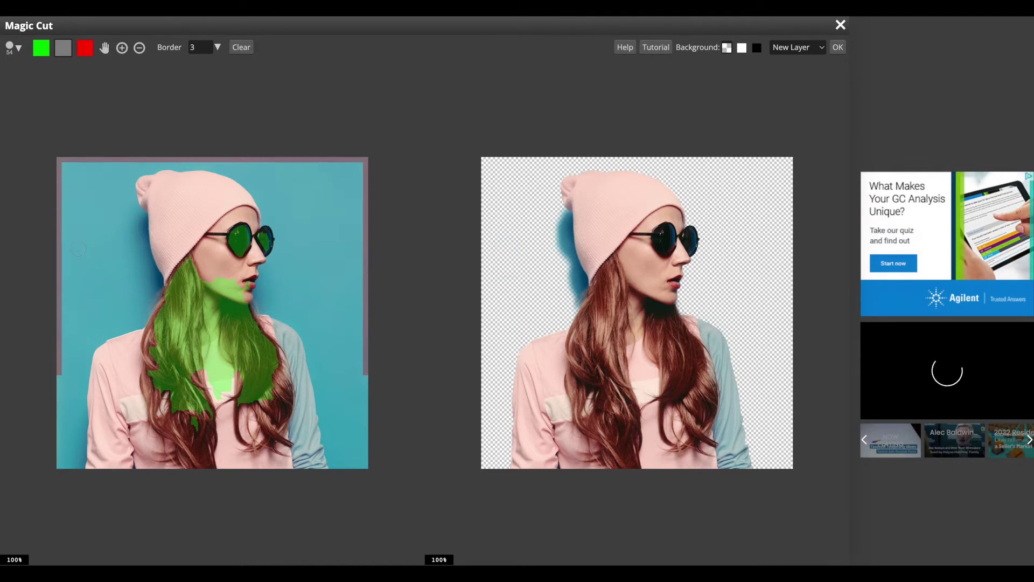
Mark the shadow beside the hat and hair as background, and output the cutout as a new layer.
{"action": "left_click", "coordinate": [84, 50]}
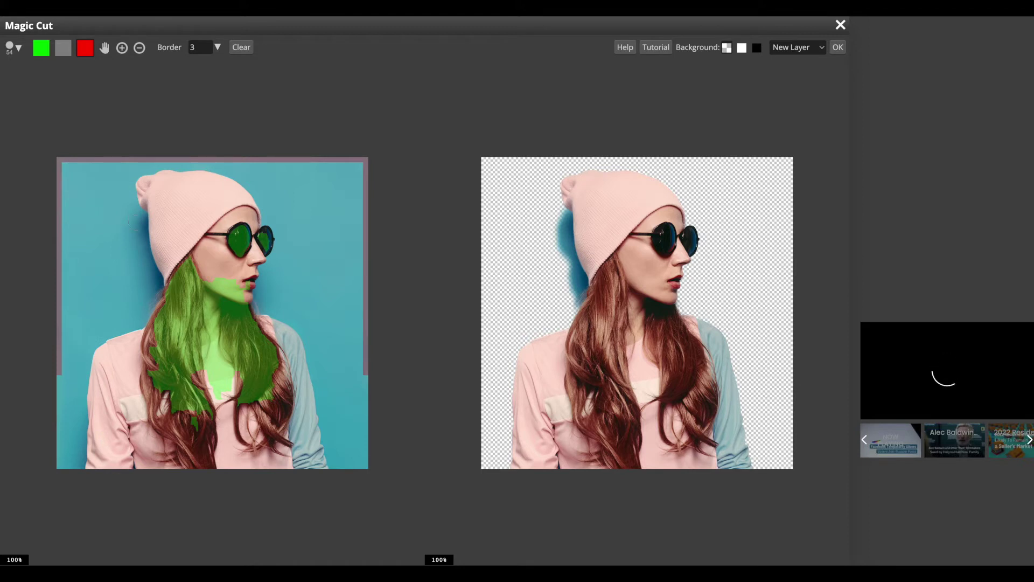
{"action": "left_click", "coordinate": [136, 222]}
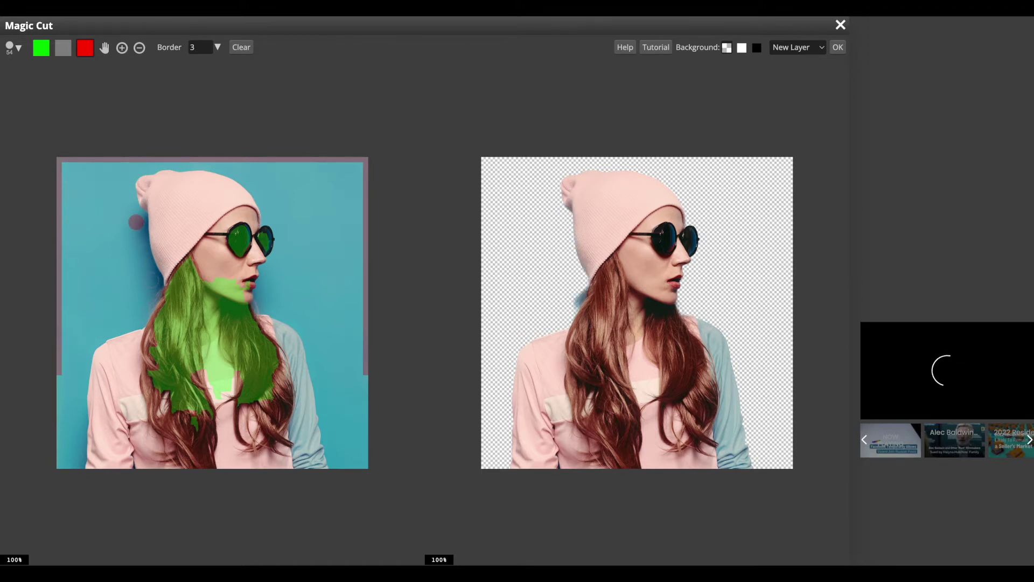
{"action": "left_click", "coordinate": [151, 279]}
{"action": "left_click", "coordinate": [149, 286]}
{"action": "left_click", "coordinate": [145, 294]}
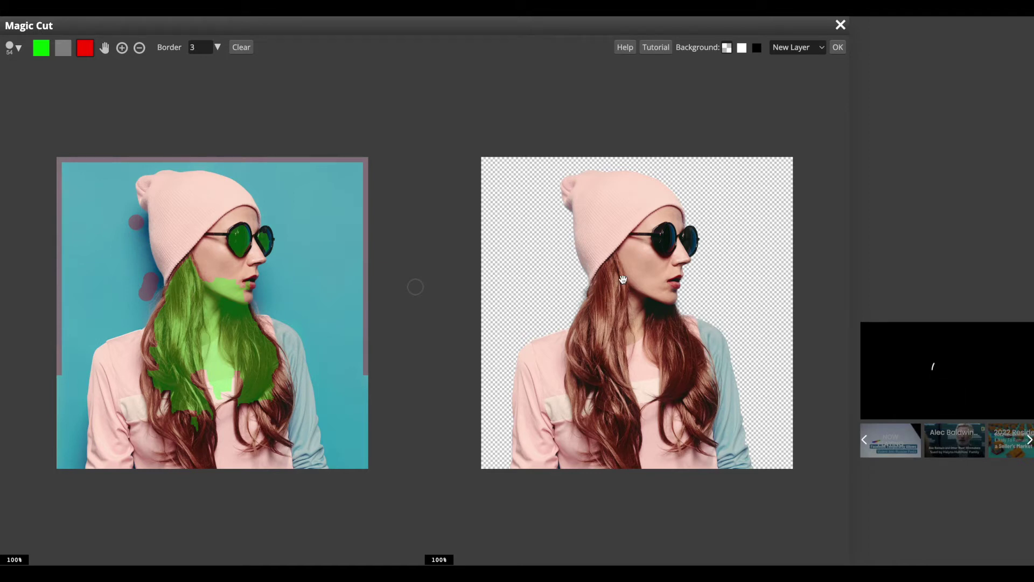
{"action": "left_click", "coordinate": [838, 47]}
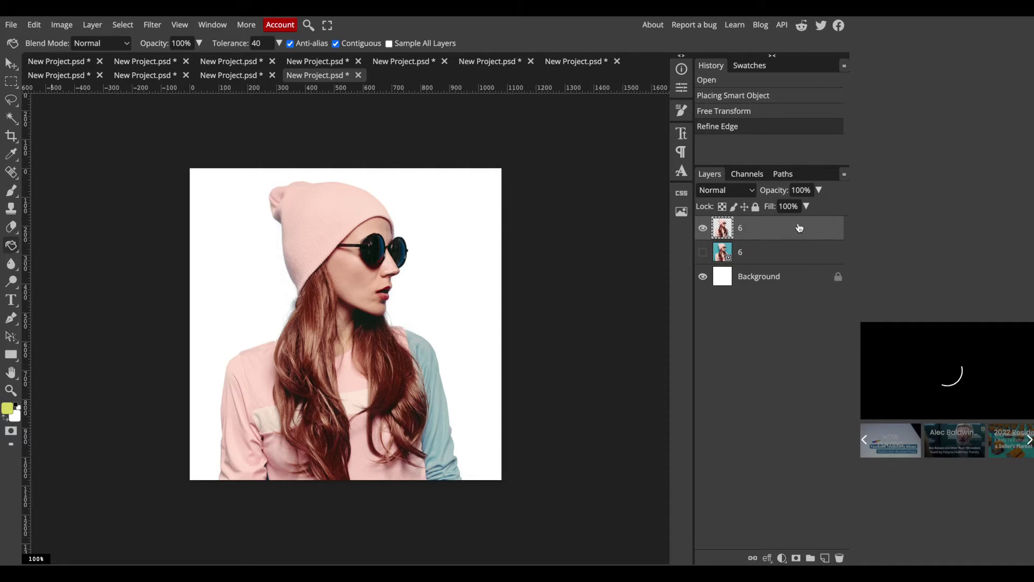
Add a Gradient Map adjustment layer above the cutout.
{"action": "left_click", "coordinate": [781, 558]}
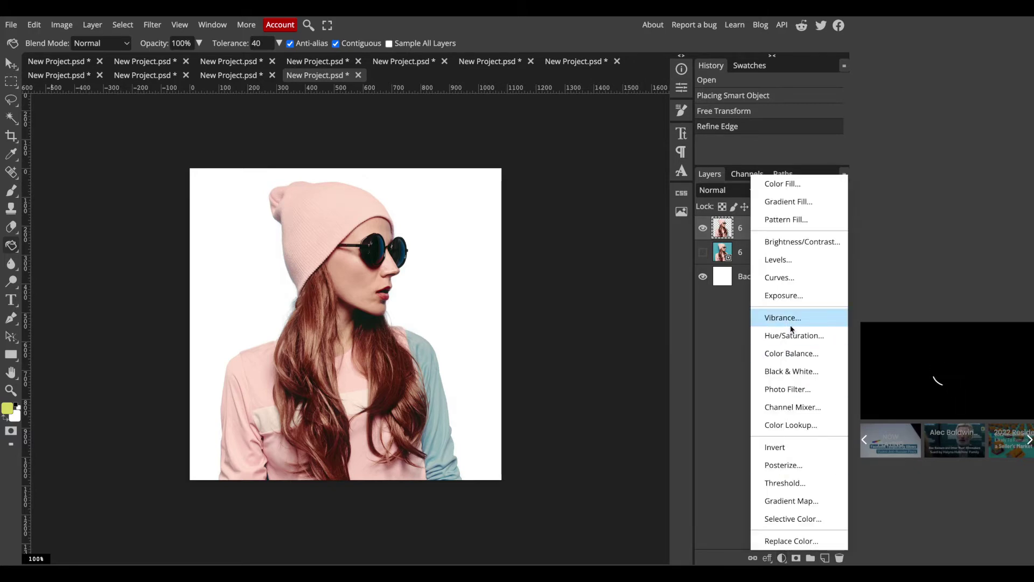
{"action": "left_click", "coordinate": [790, 502]}
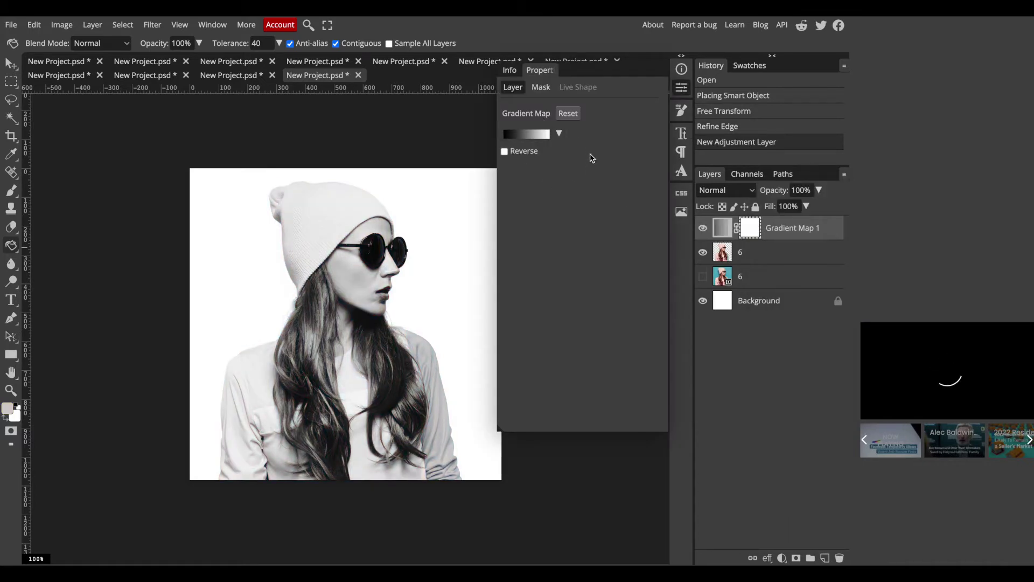
Try the yellow-green to white, black to white and red to green presets on the gradient map, and inspect its colour stops.
{"action": "left_click", "coordinate": [560, 135]}
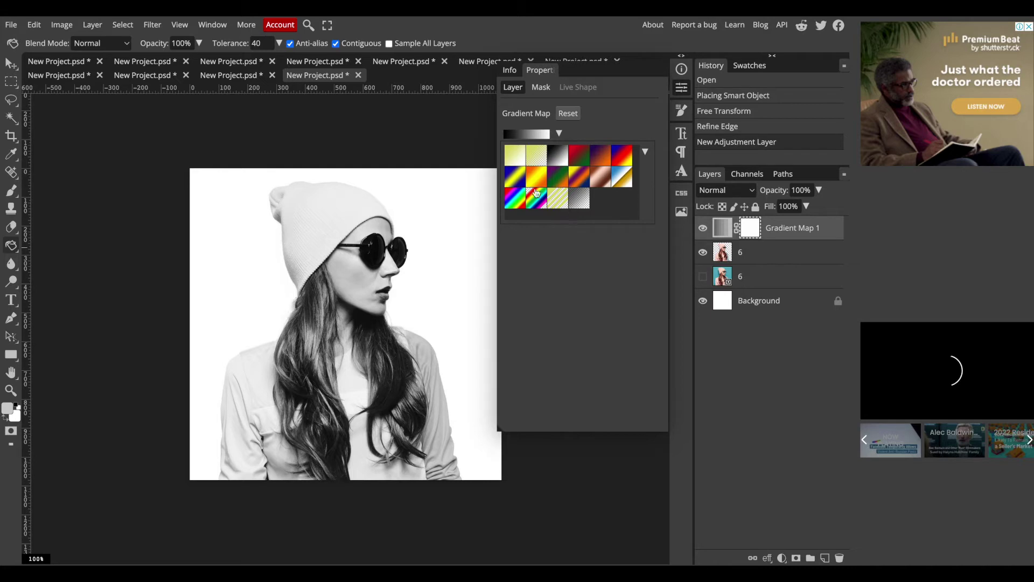
{"action": "left_click", "coordinate": [512, 157]}
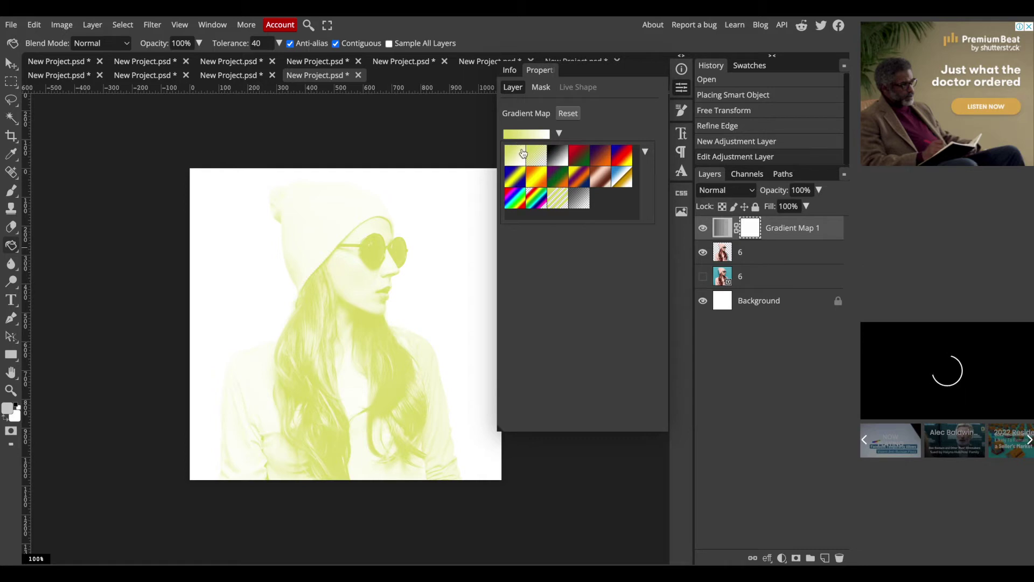
{"action": "left_click", "coordinate": [565, 156]}
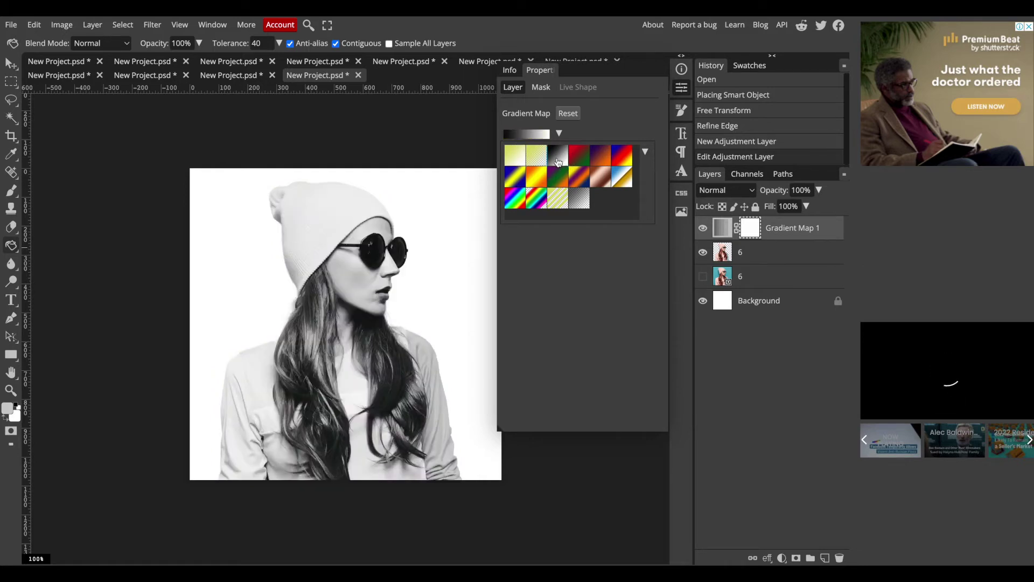
{"action": "left_click", "coordinate": [578, 159]}
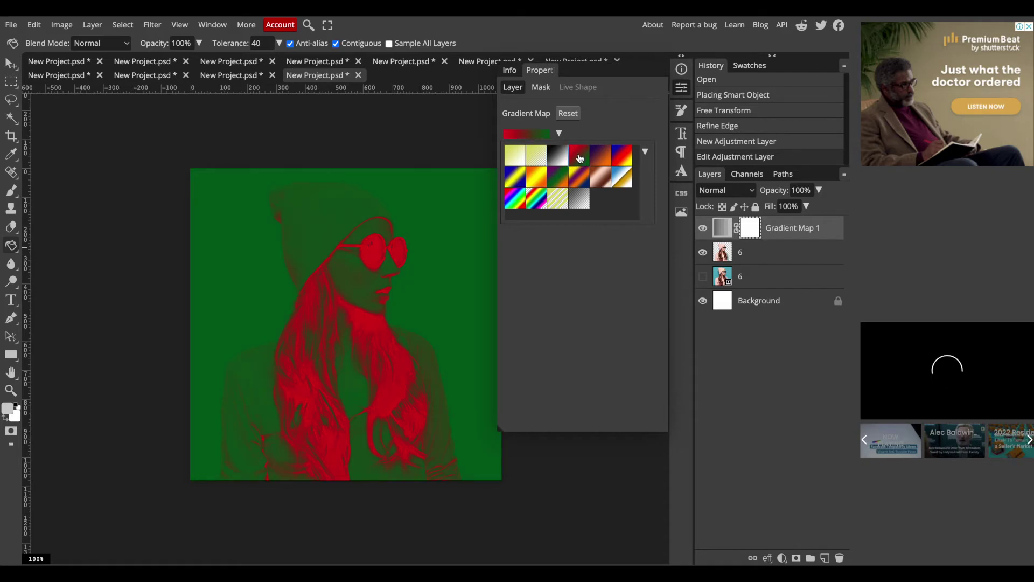
{"action": "left_click", "coordinate": [559, 135]}
{"action": "left_click", "coordinate": [560, 135]}
{"action": "left_click", "coordinate": [531, 135]}
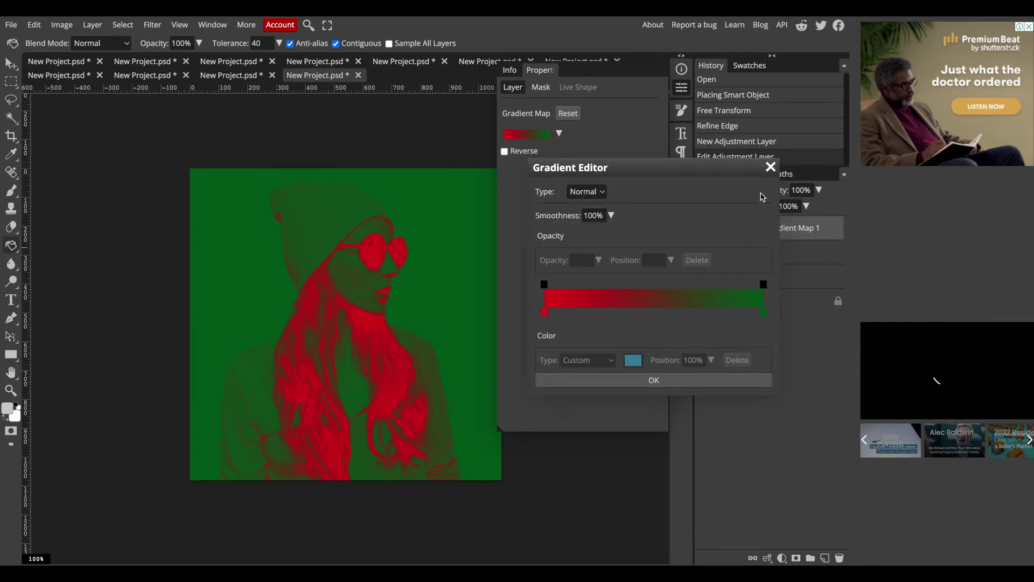
{"action": "left_click", "coordinate": [770, 167]}
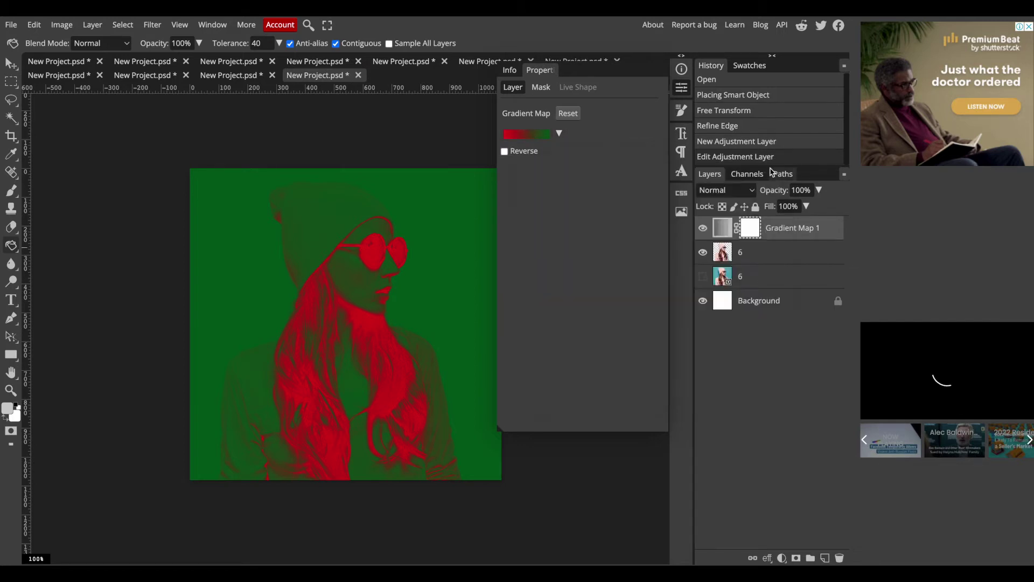
Apply the purple, green and orange preset to the gradient map and inspect its colour stops.
{"action": "left_click", "coordinate": [559, 132]}
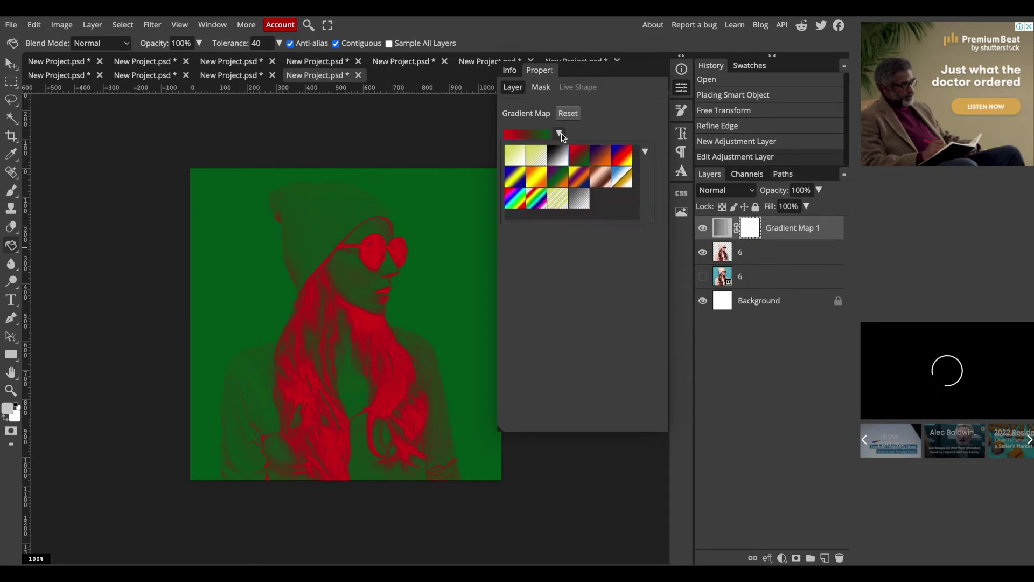
{"action": "left_click", "coordinate": [560, 179]}
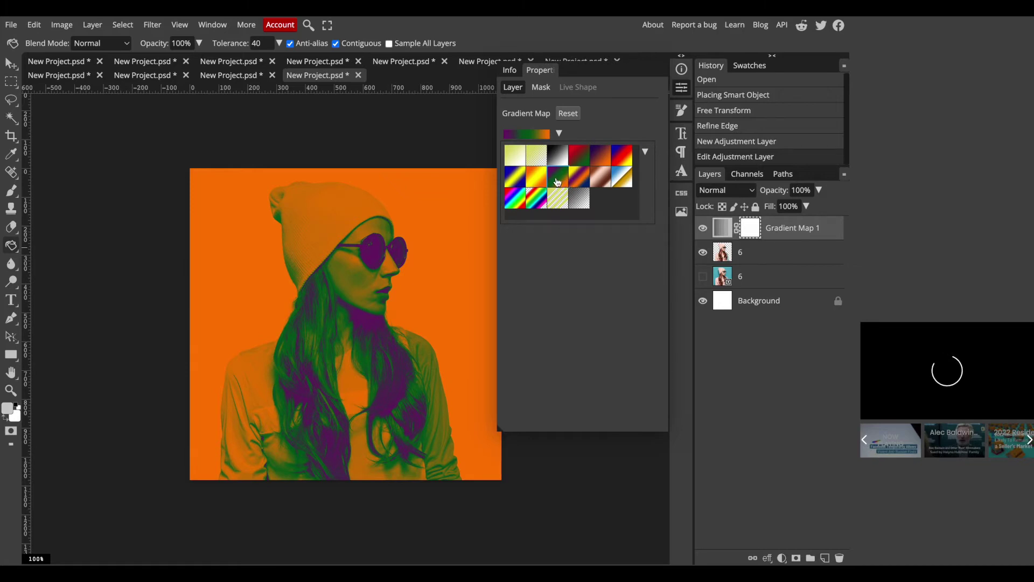
{"action": "left_click", "coordinate": [542, 139]}
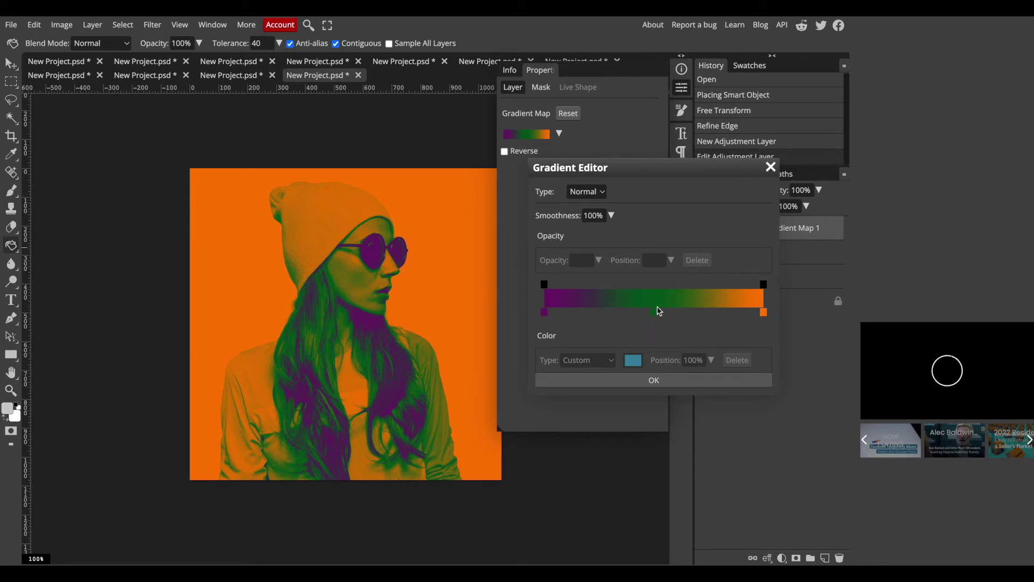
{"action": "left_click", "coordinate": [677, 380]}
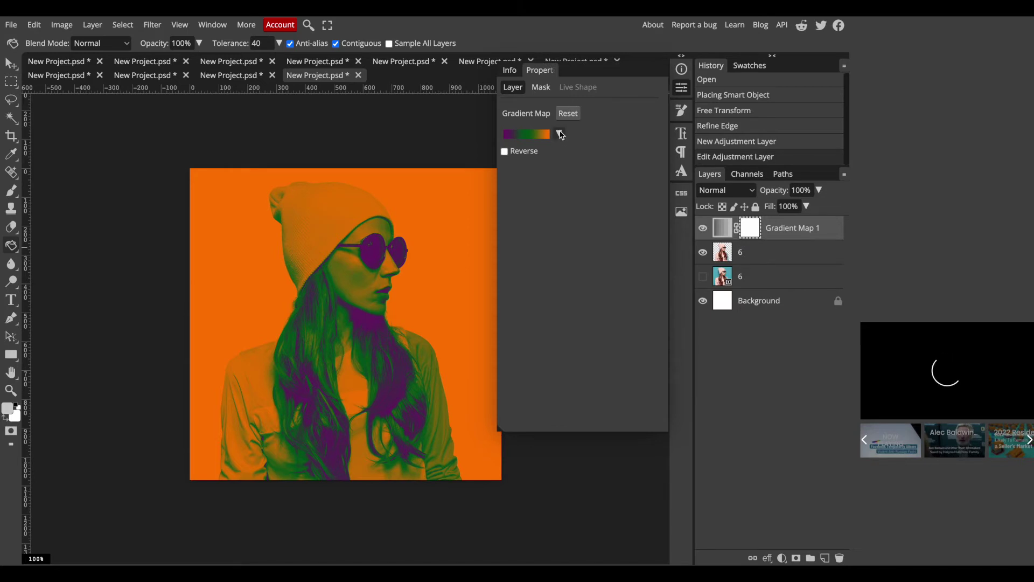
Apply the Black, White preset to the gradient map and review its colour stops in the Gradient Editor.
{"action": "left_click", "coordinate": [560, 133]}
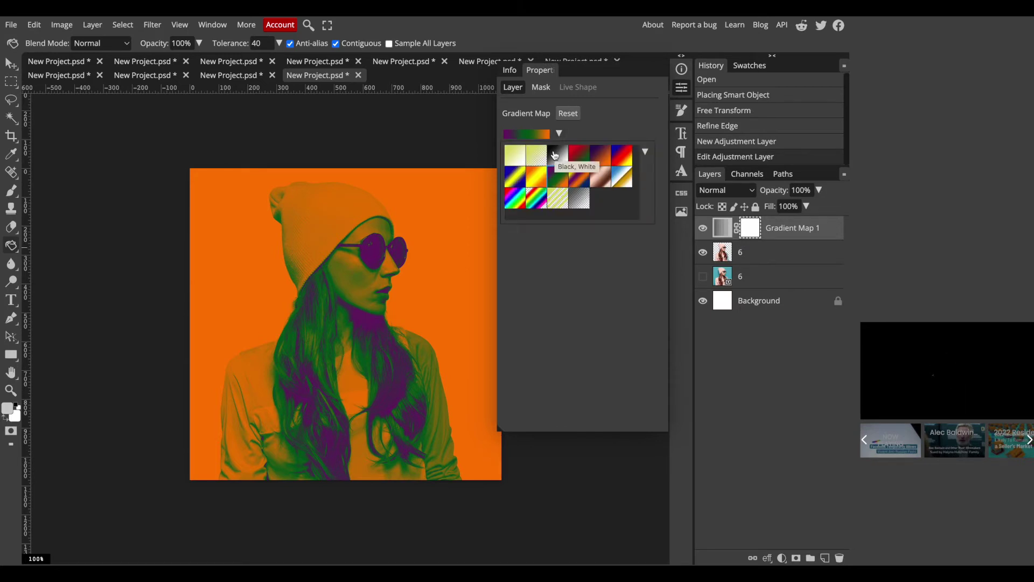
{"action": "left_click", "coordinate": [556, 156]}
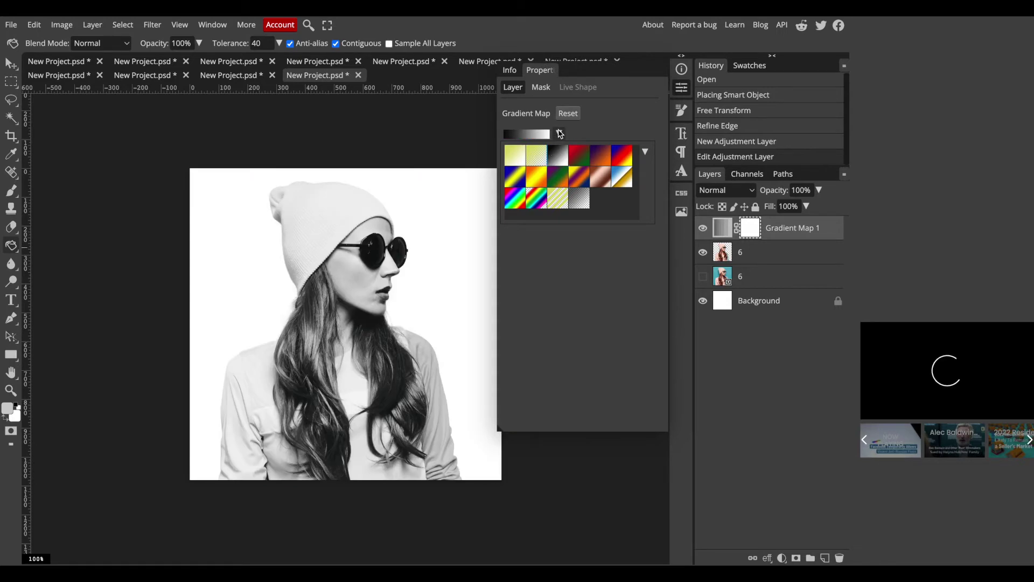
{"action": "left_click", "coordinate": [560, 134]}
{"action": "left_click", "coordinate": [540, 136]}
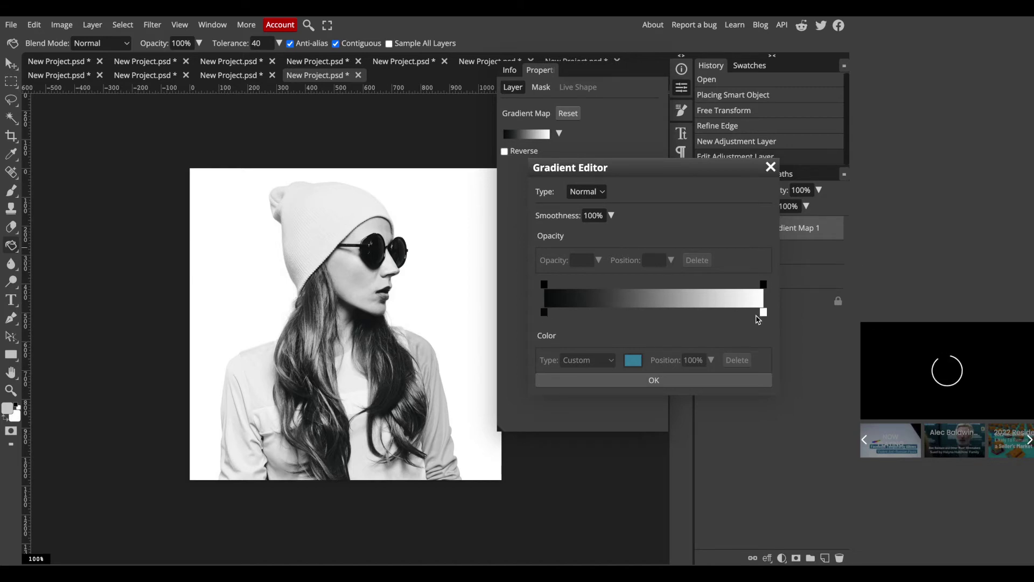
{"action": "left_click", "coordinate": [628, 386]}
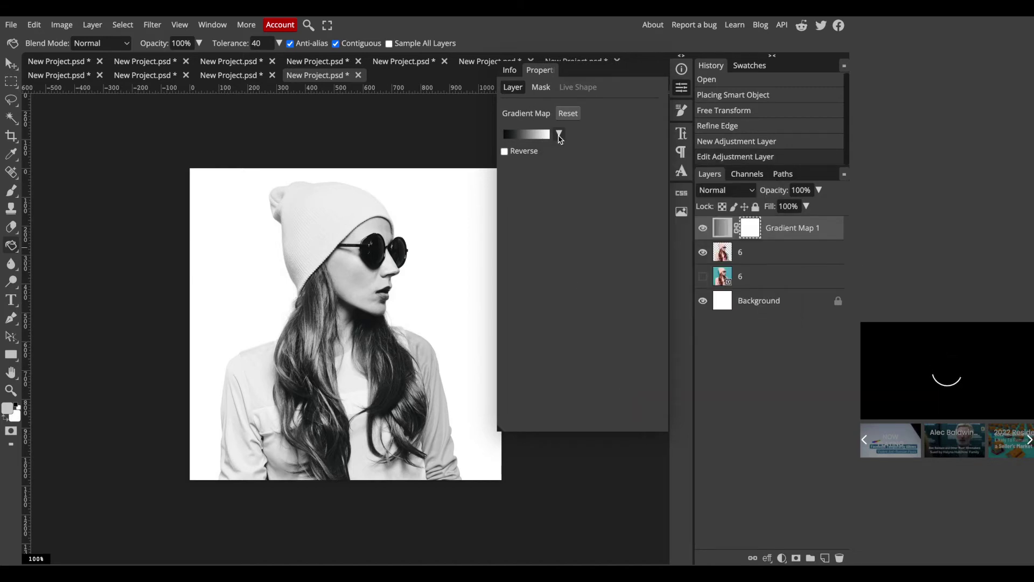
Try the yellow-green to white preset on the gradient map and review its colour stops.
{"action": "left_click", "coordinate": [559, 134]}
{"action": "left_click", "coordinate": [511, 159]}
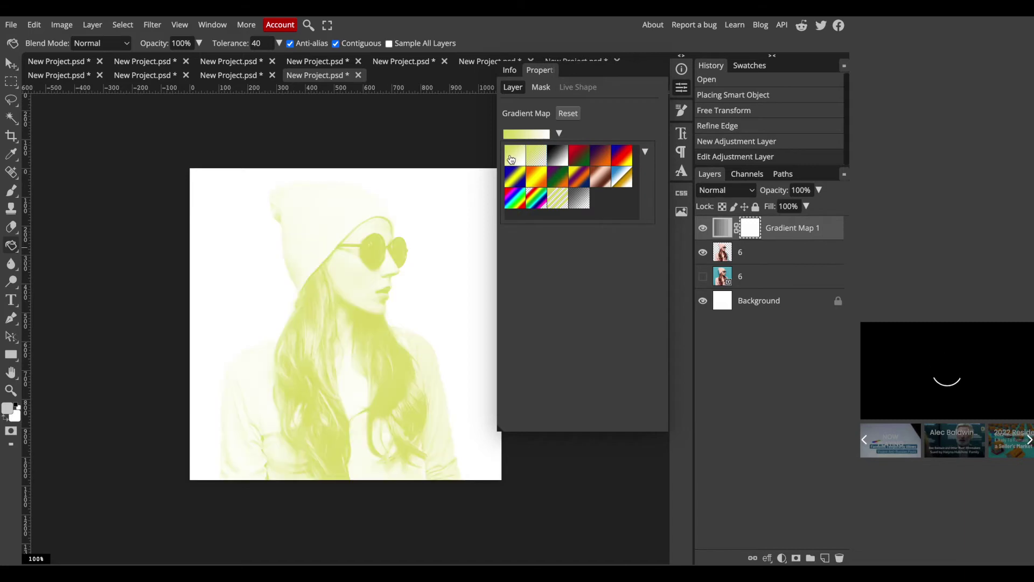
{"action": "left_click", "coordinate": [525, 134]}
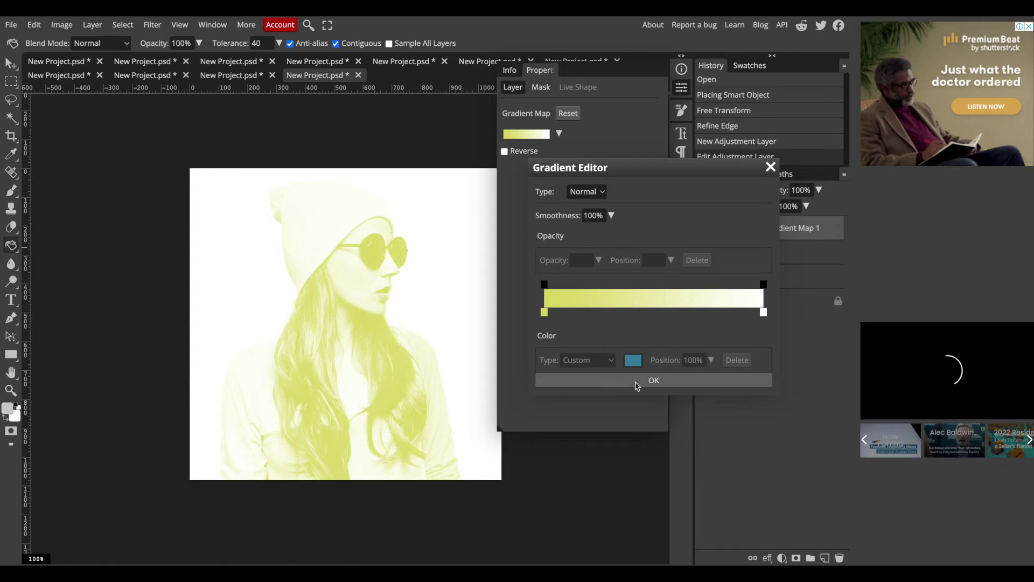
{"action": "left_click", "coordinate": [639, 383]}
Apply the purple, green and orange preset to the gradient map and open it in the Gradient Editor.
{"action": "left_click", "coordinate": [559, 134]}
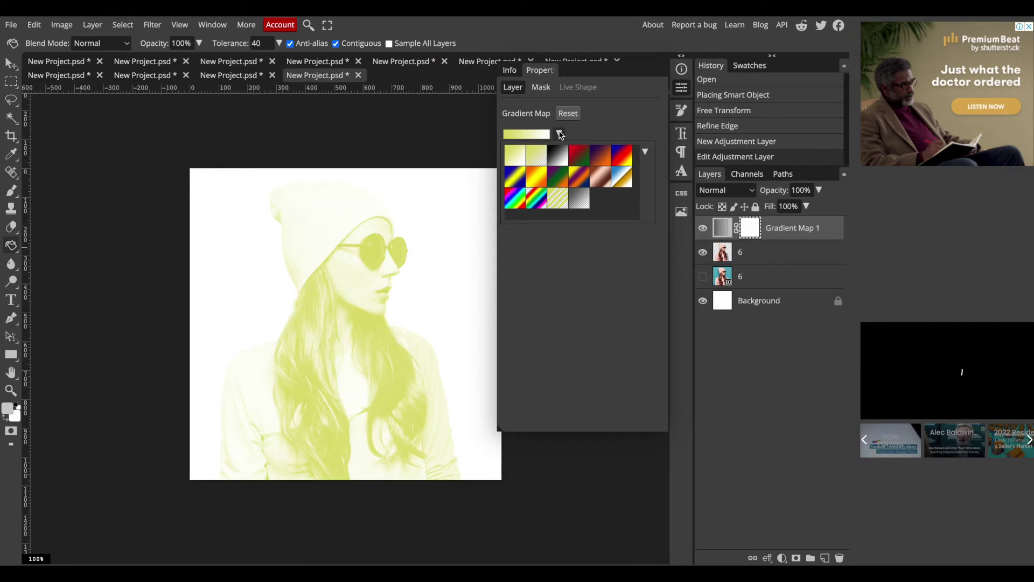
{"action": "left_click", "coordinate": [559, 177]}
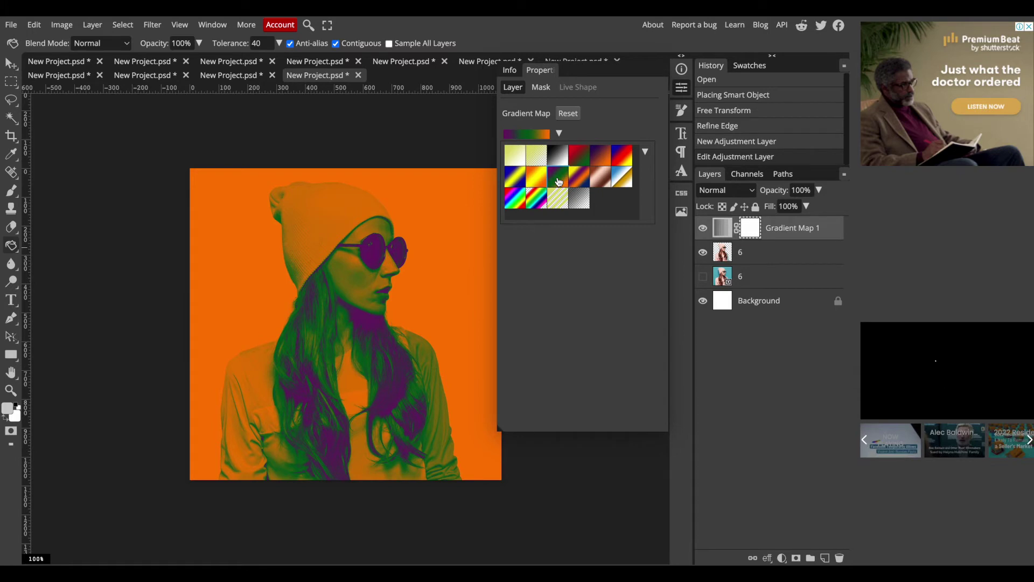
{"action": "left_click", "coordinate": [534, 136]}
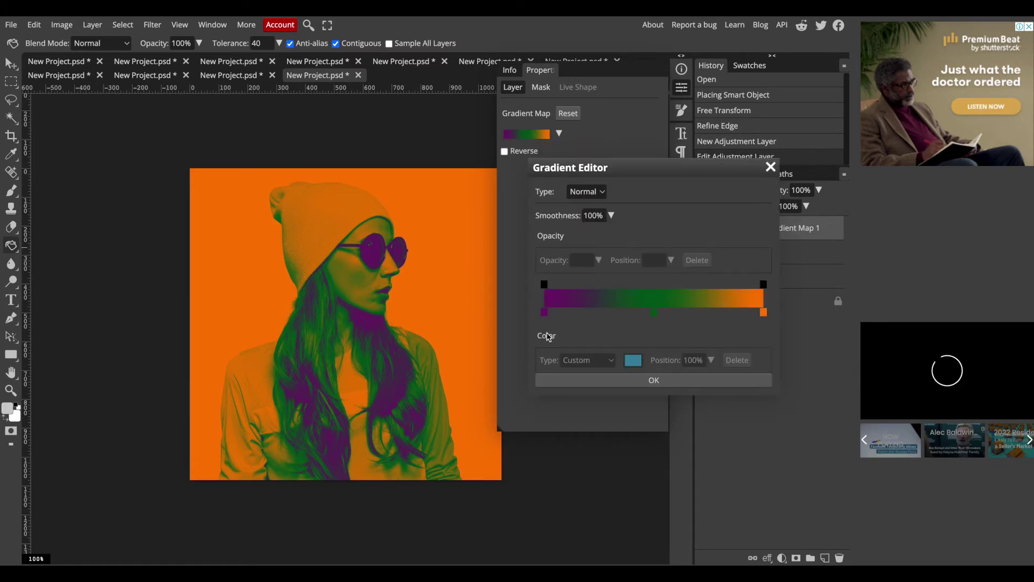
Change the gradient's colour stop at 0% to black (000000).
{"action": "left_click", "coordinate": [545, 313]}
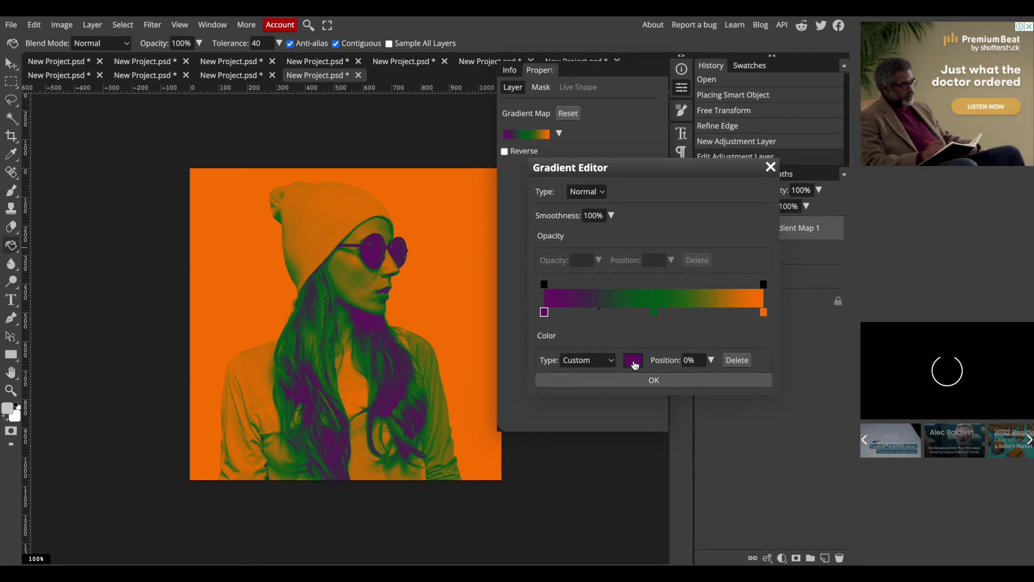
{"action": "left_click", "coordinate": [634, 361]}
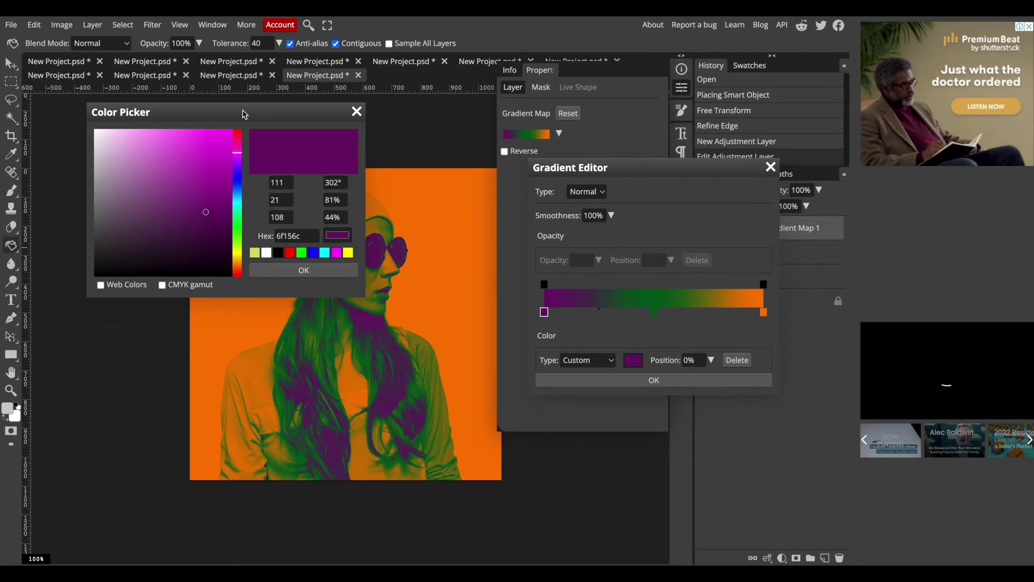
{"action": "left_click_drag", "start_coordinate": [243, 114], "coordinate": [186, 29]}
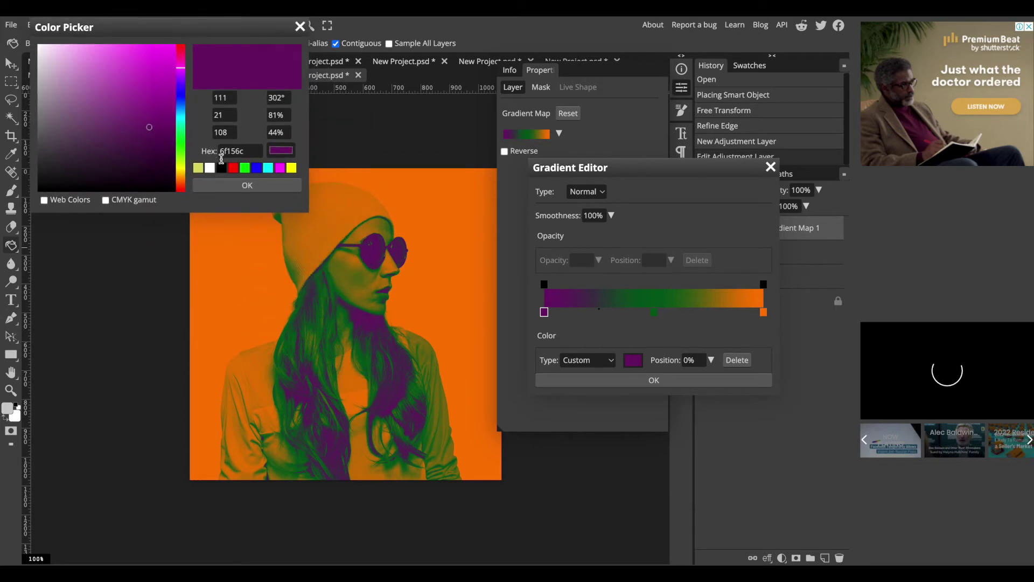
{"action": "left_click", "coordinate": [221, 167]}
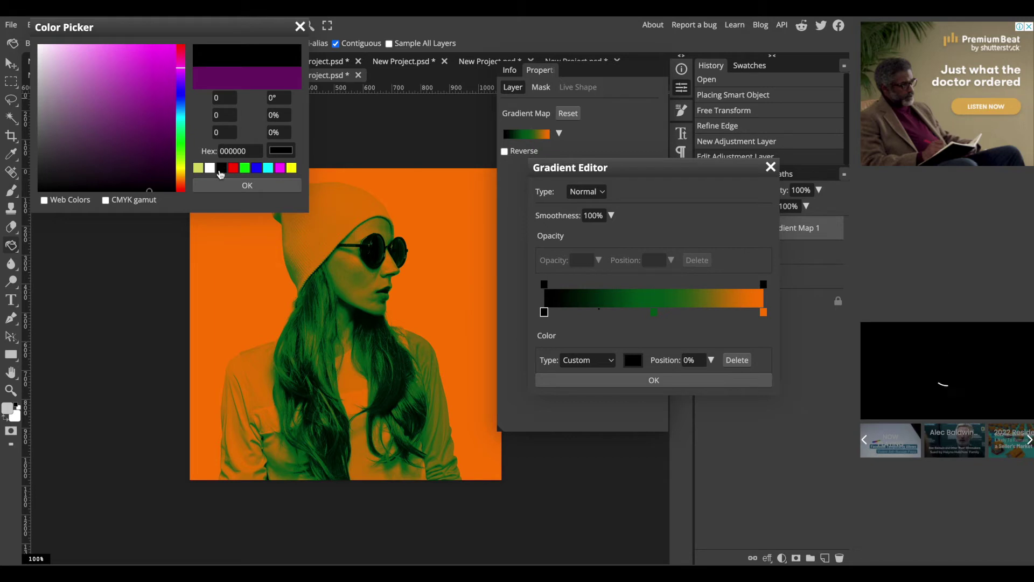
{"action": "left_click", "coordinate": [240, 190]}
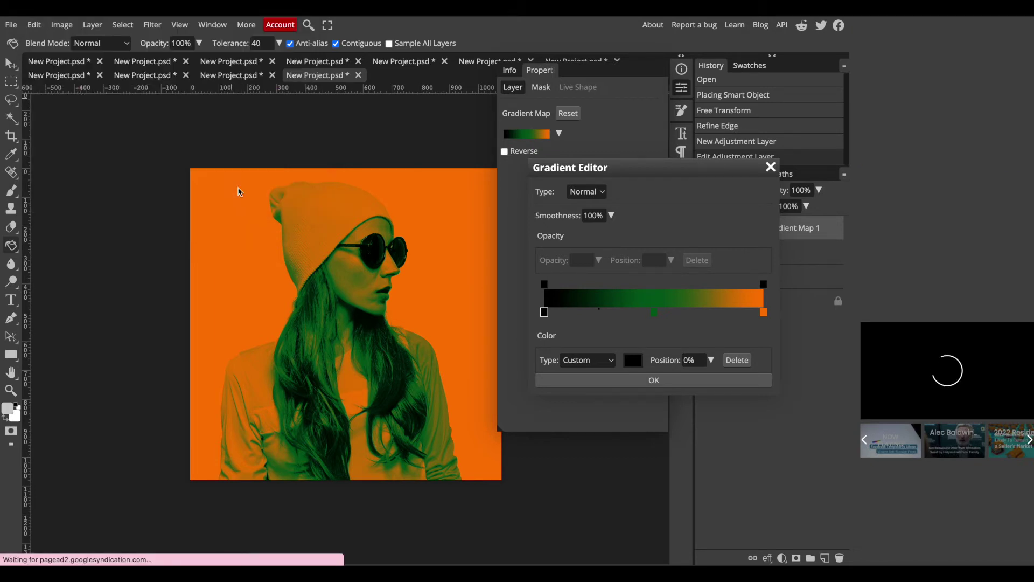
Try red, magenta, blue and cyan on the gradient's 50% colour stop and settle on a dark burnt orange.
{"action": "left_click", "coordinate": [654, 313]}
{"action": "left_click", "coordinate": [634, 361]}
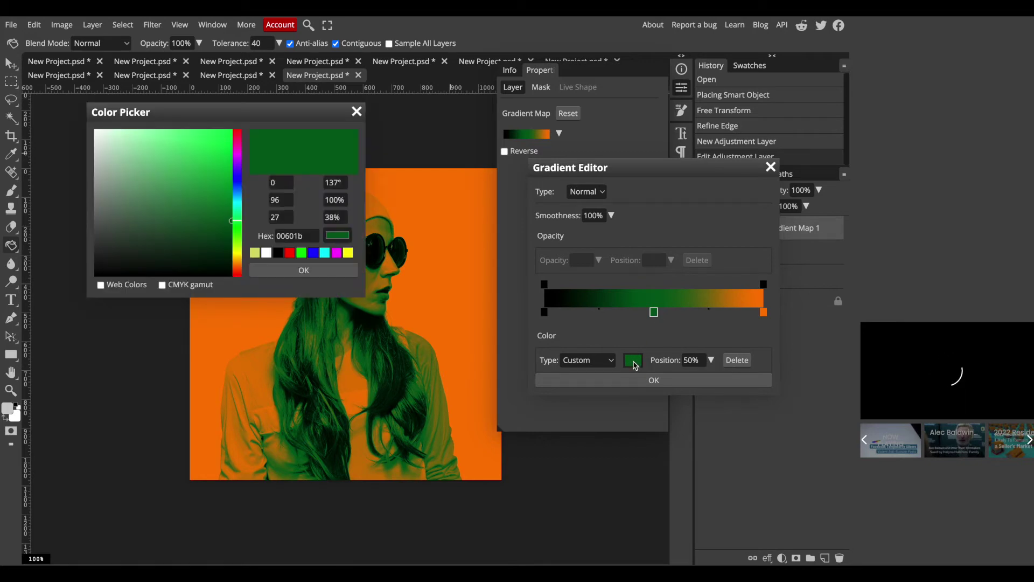
{"action": "left_click", "coordinate": [290, 253]}
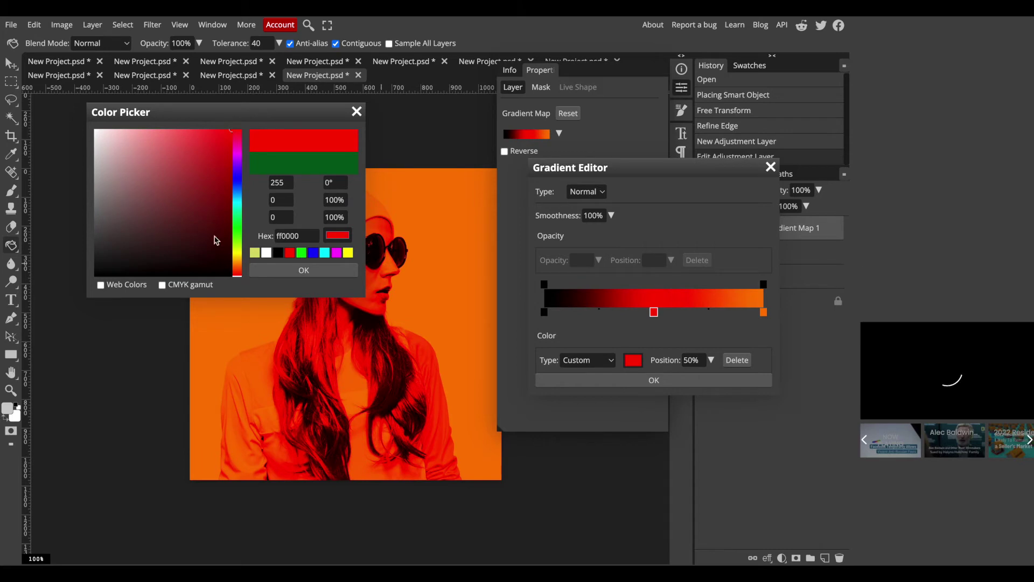
{"action": "left_click", "coordinate": [237, 152]}
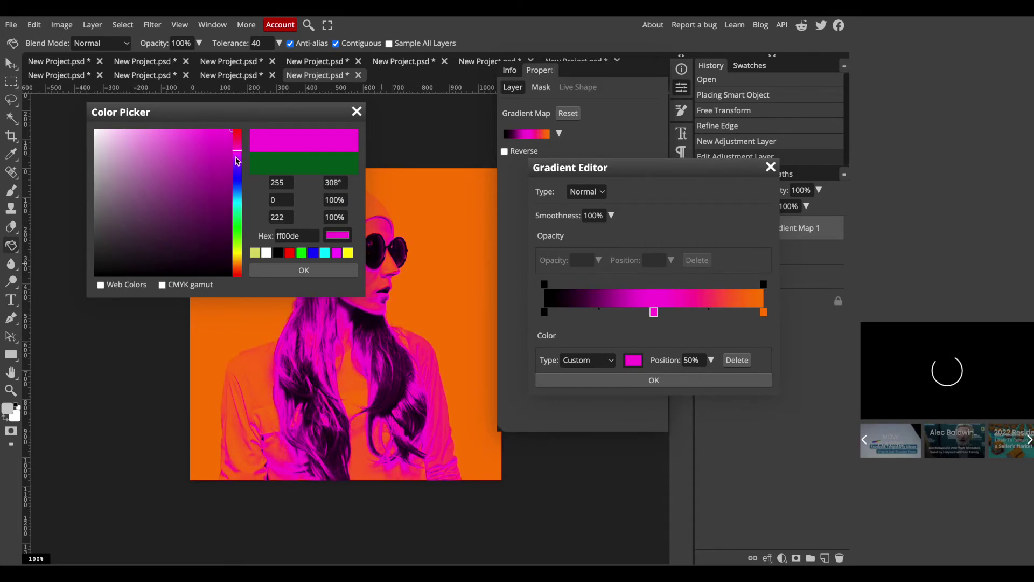
{"action": "left_click_drag", "start_coordinate": [237, 160], "coordinate": [237, 176]}
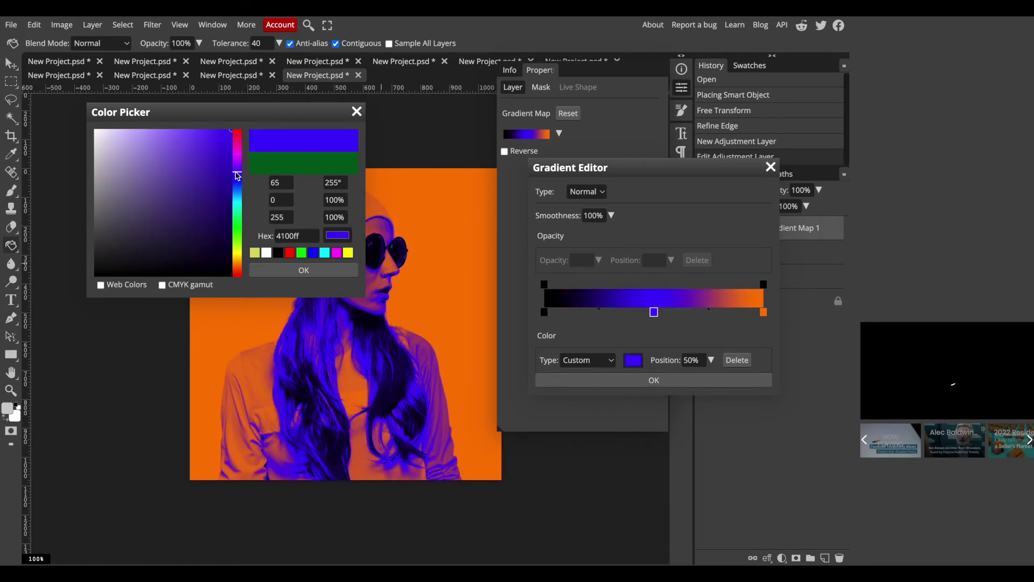
{"action": "left_click", "coordinate": [238, 204]}
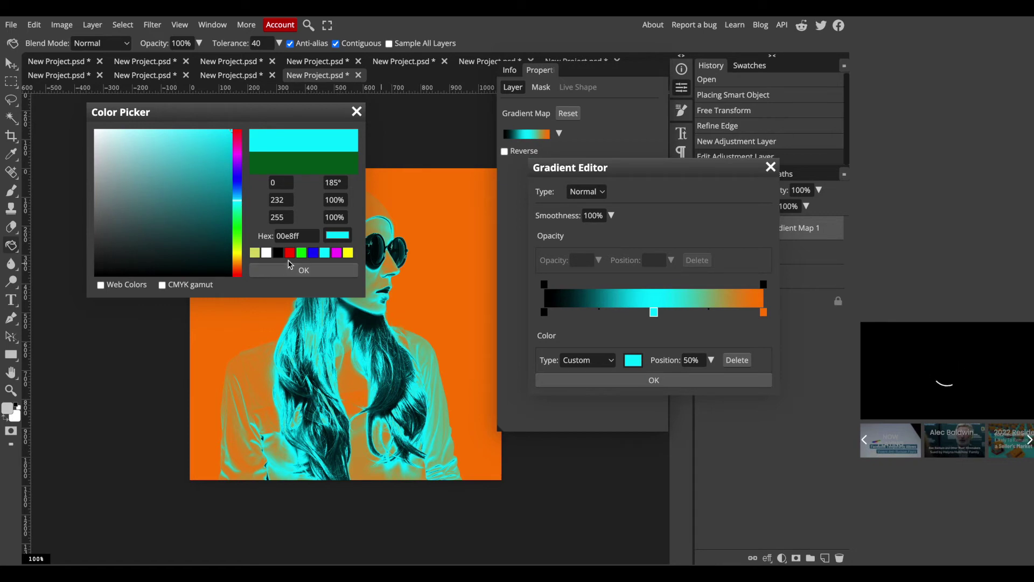
{"action": "left_click", "coordinate": [348, 253]}
{"action": "left_click", "coordinate": [238, 256]}
{"action": "left_click", "coordinate": [236, 267]}
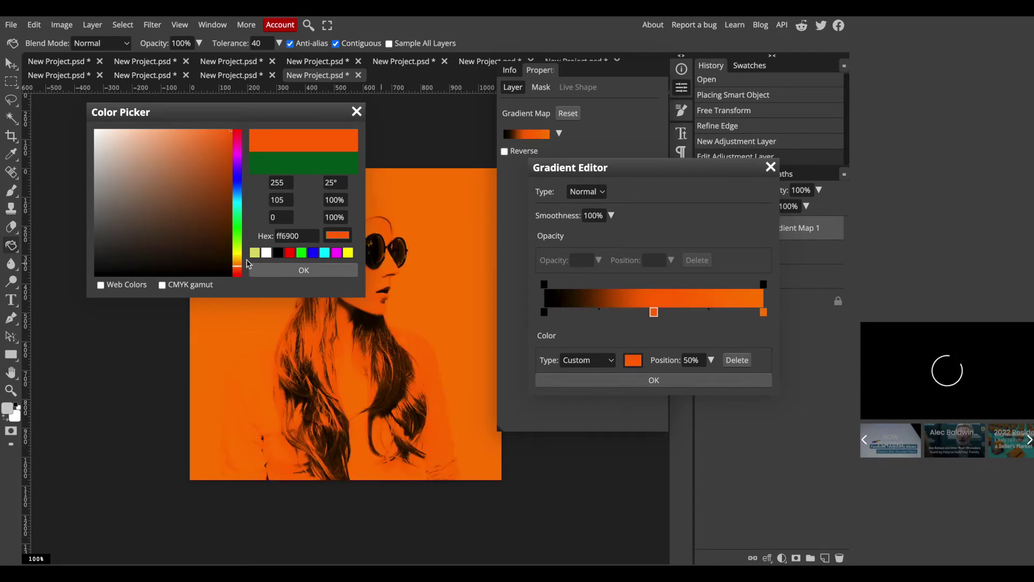
{"action": "left_click", "coordinate": [205, 187]}
{"action": "mouse_move", "coordinate": [209, 200]}
{"action": "left_mouse_down"}
{"action": "mouse_move", "coordinate": [223, 195]}
{"action": "mouse_move", "coordinate": [226, 157]}
{"action": "mouse_move", "coordinate": [216, 173]}
{"action": "mouse_move", "coordinate": [180, 177]}
{"action": "mouse_move", "coordinate": [230, 154]}
{"action": "mouse_move", "coordinate": [236, 139]}
{"action": "mouse_move", "coordinate": [232, 183]}
{"action": "mouse_move", "coordinate": [231, 167]}
{"action": "left_mouse_up"}
{"action": "left_click", "coordinate": [289, 272]}
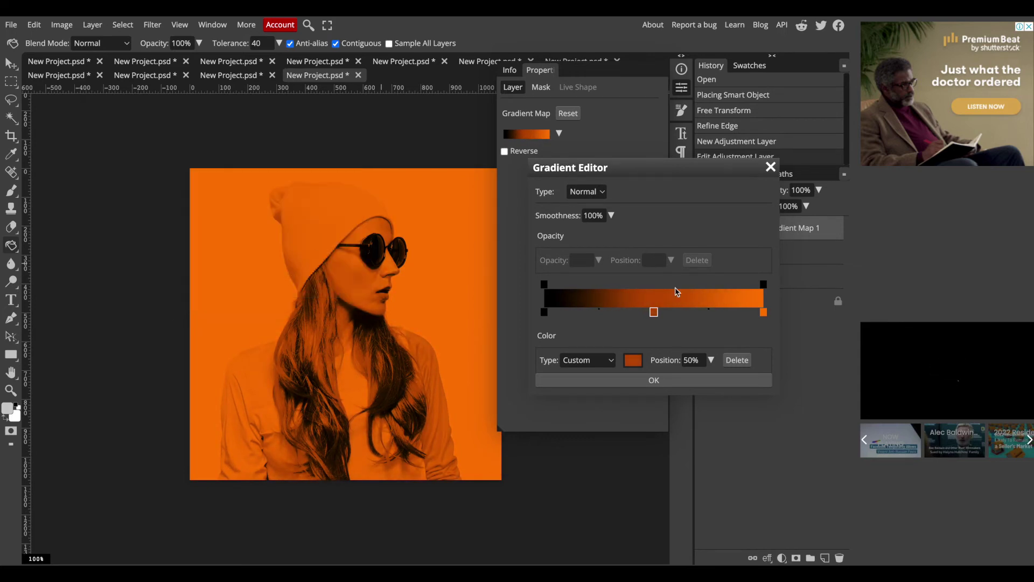
Set the gradient's colour stop at 100% to mint green (86ffe1) and accept the edited gradient.
{"action": "left_click", "coordinate": [764, 313]}
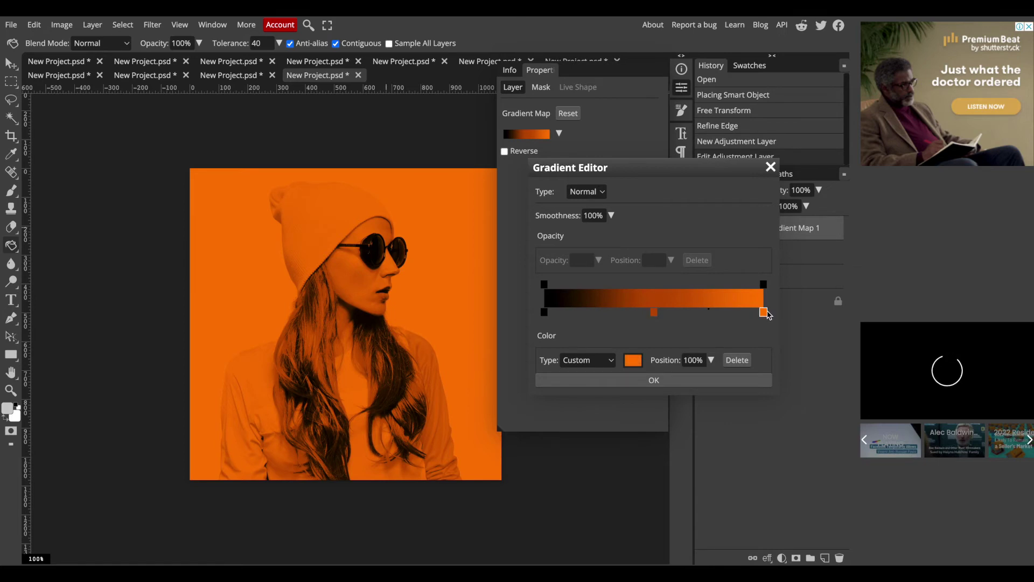
{"action": "left_click", "coordinate": [633, 360]}
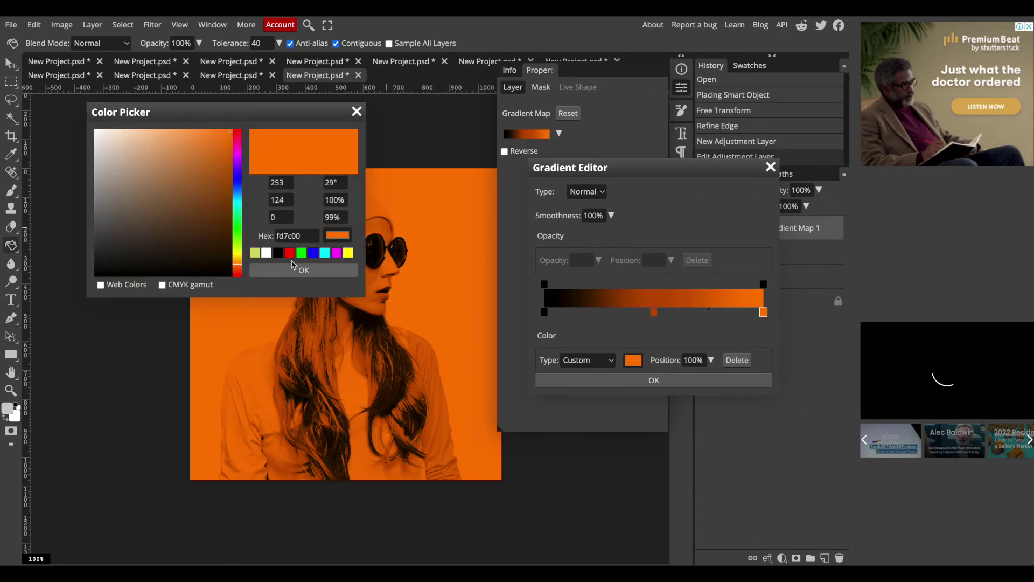
{"action": "left_click", "coordinate": [300, 253]}
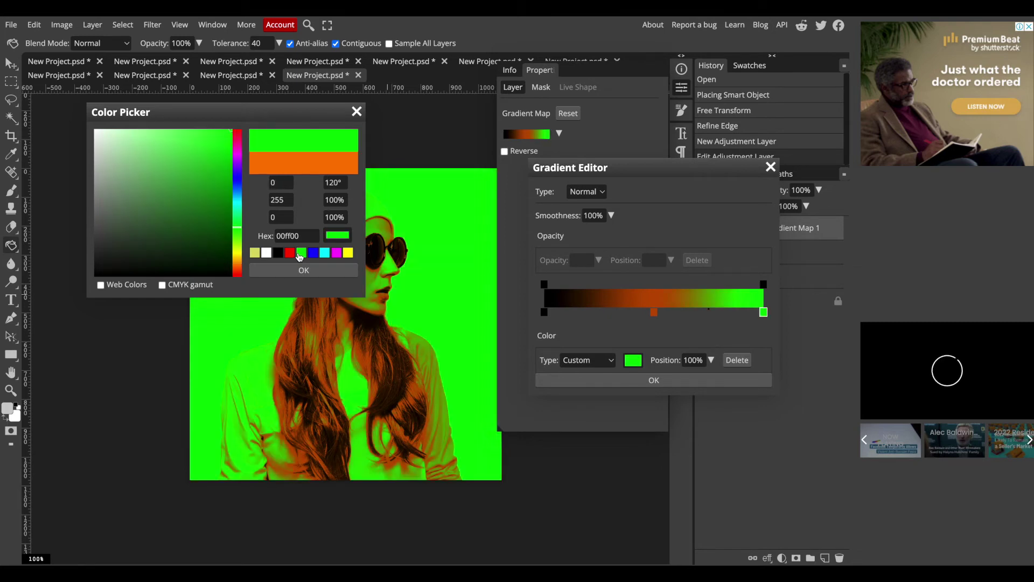
{"action": "left_click", "coordinate": [238, 226]}
{"action": "mouse_move", "coordinate": [238, 225]}
{"action": "left_mouse_down"}
{"action": "mouse_move", "coordinate": [237, 203]}
{"action": "mouse_move", "coordinate": [237, 213]}
{"action": "left_mouse_up"}
{"action": "left_click_drag", "start_coordinate": [208, 162], "coordinate": [161, 120]}
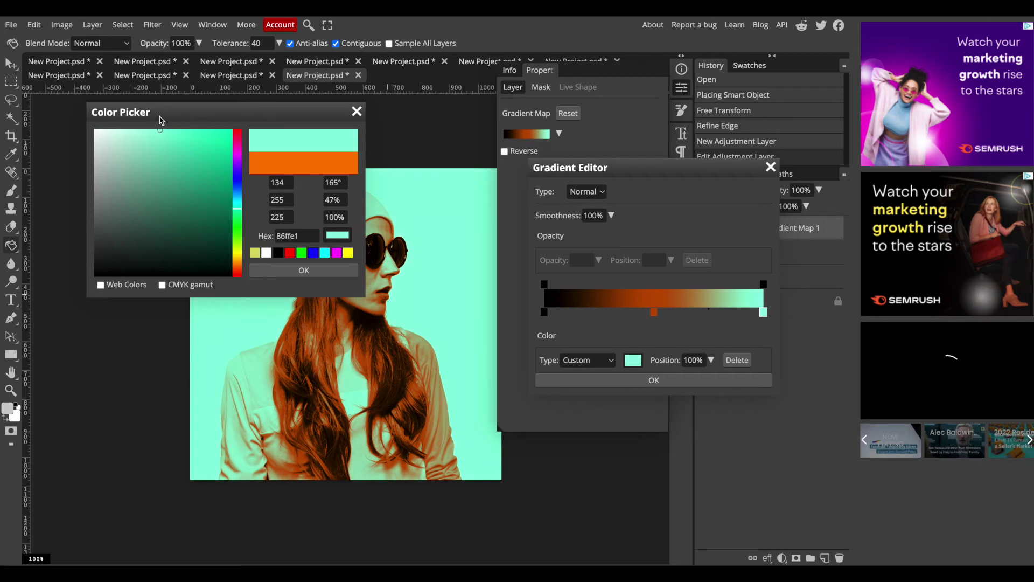
{"action": "left_click", "coordinate": [303, 271]}
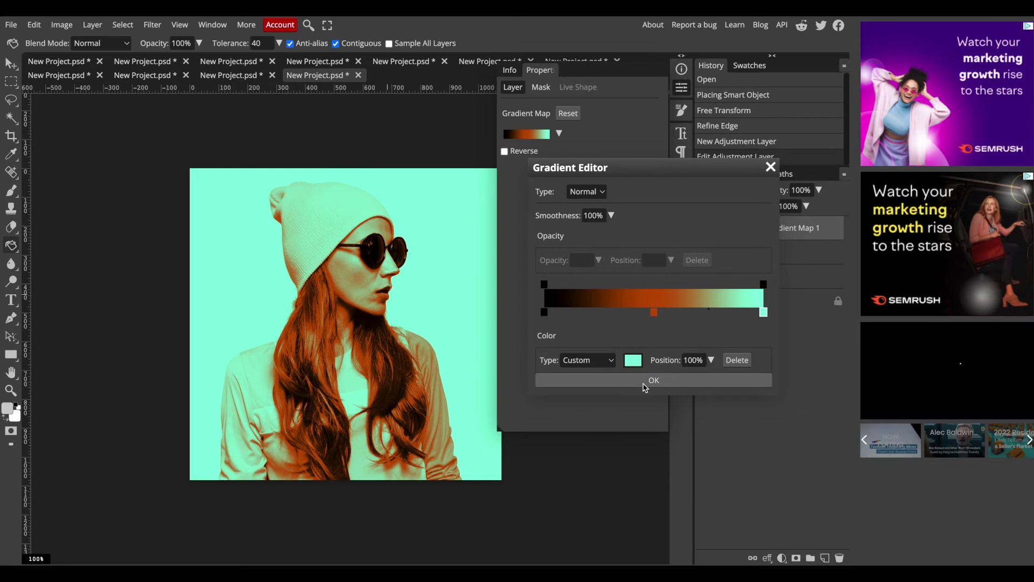
{"action": "left_click", "coordinate": [644, 384]}
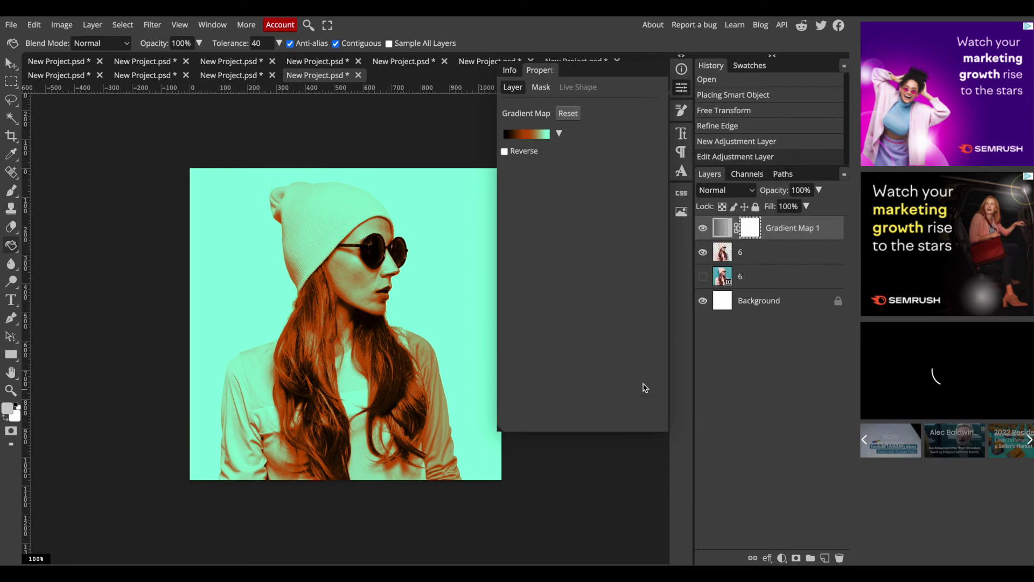
Close the layer properties, load the visible cutout layer's pixels as a selection and check its edge around the shoulder and hair.
{"action": "left_click", "coordinate": [763, 302]}
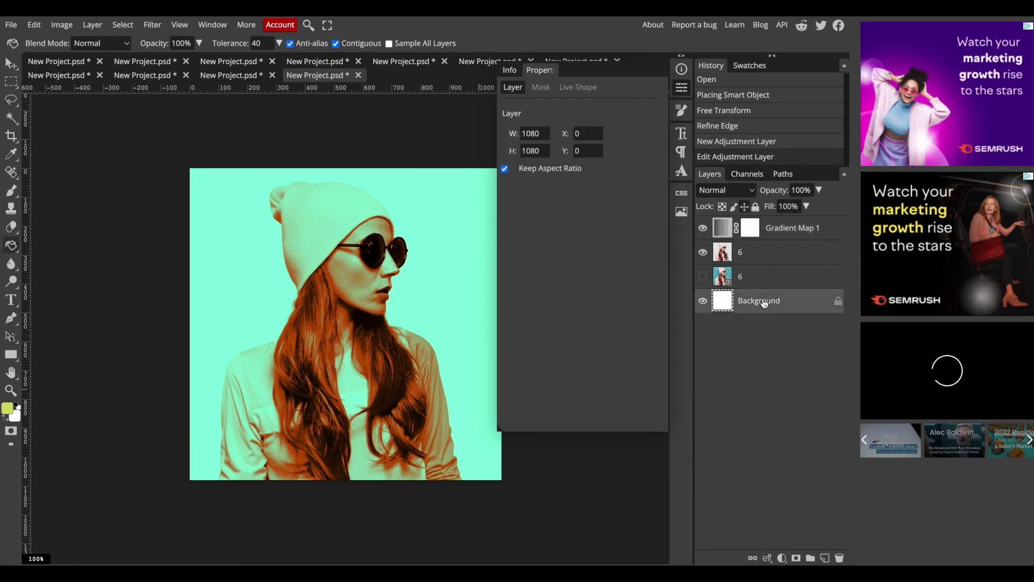
{"action": "left_click", "coordinate": [681, 88]}
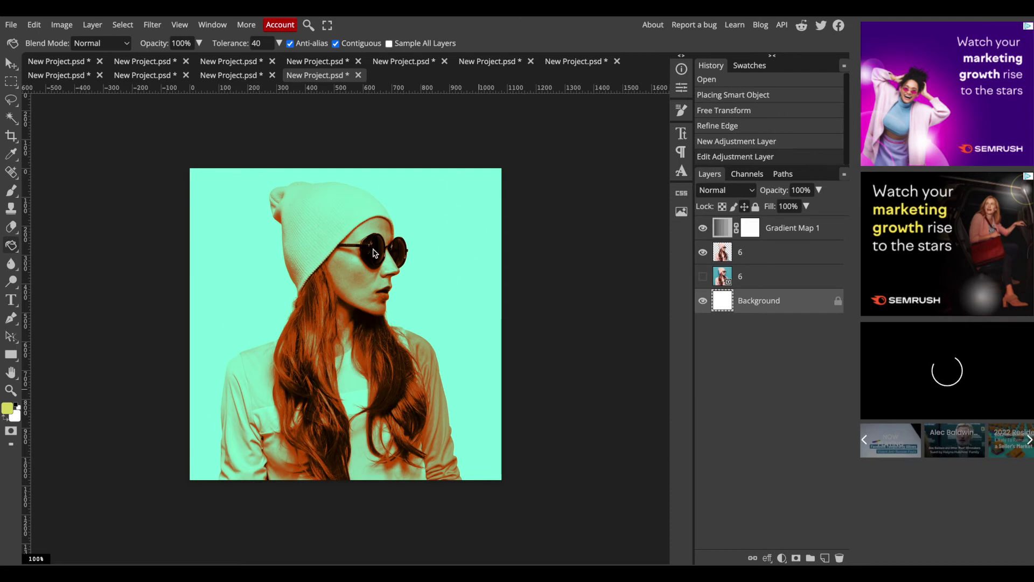
{"action": "left_click", "coordinate": [723, 252]}
{"action": "left_click", "coordinate": [721, 232]}
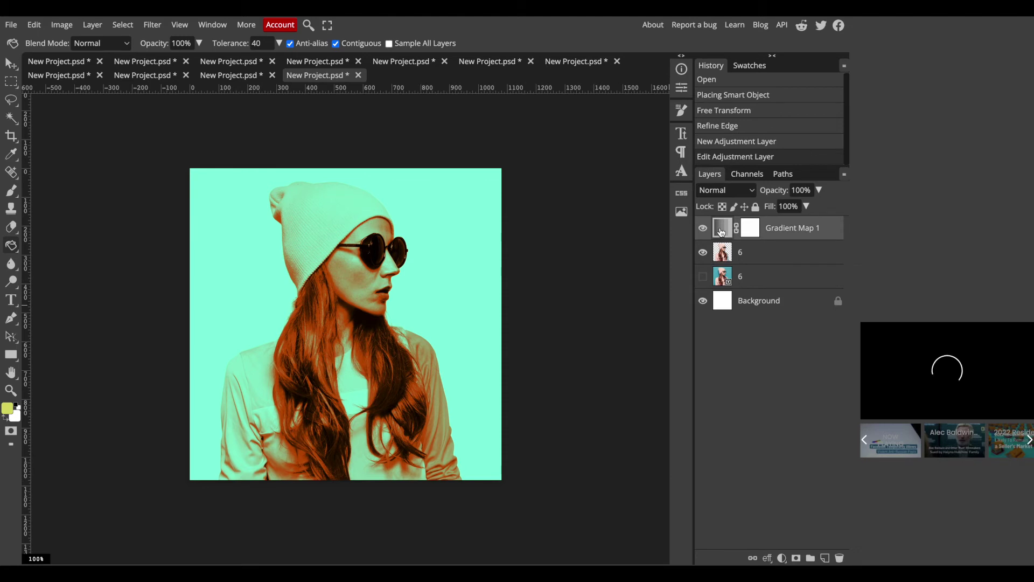
{"action": "left_click", "coordinate": [721, 251]}
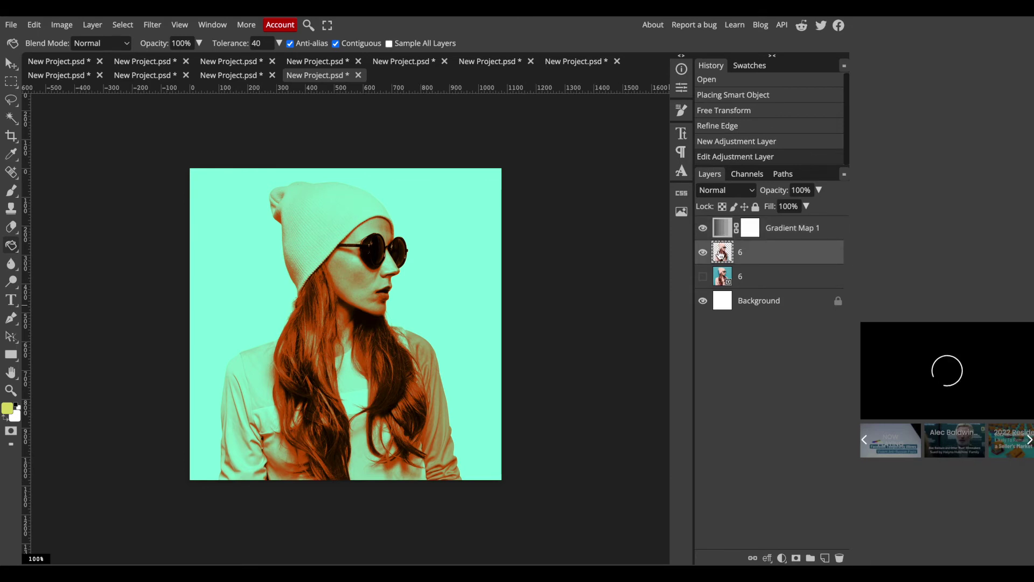
{"action": "right_click", "coordinate": [720, 253]}
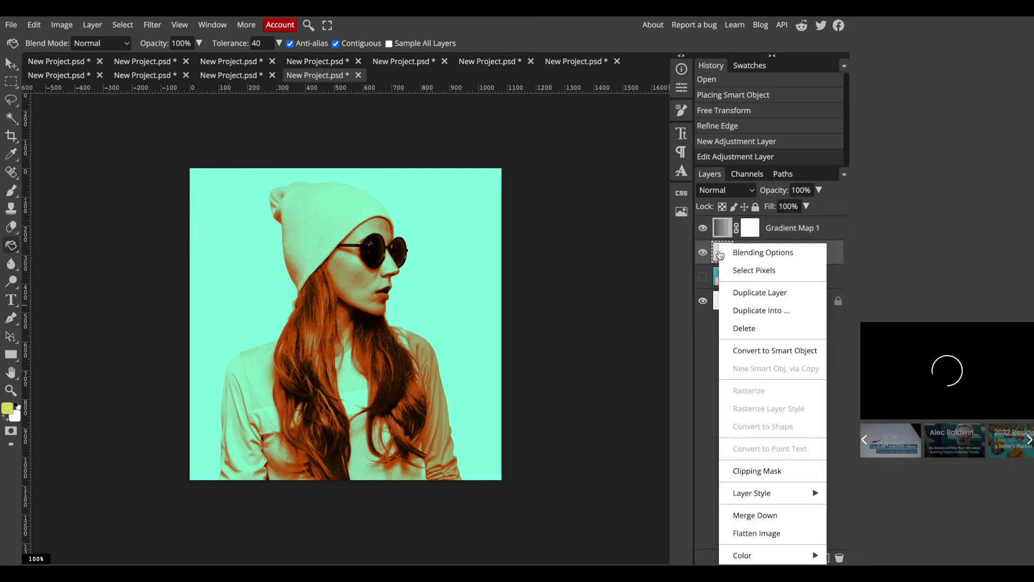
{"action": "left_click", "coordinate": [744, 271]}
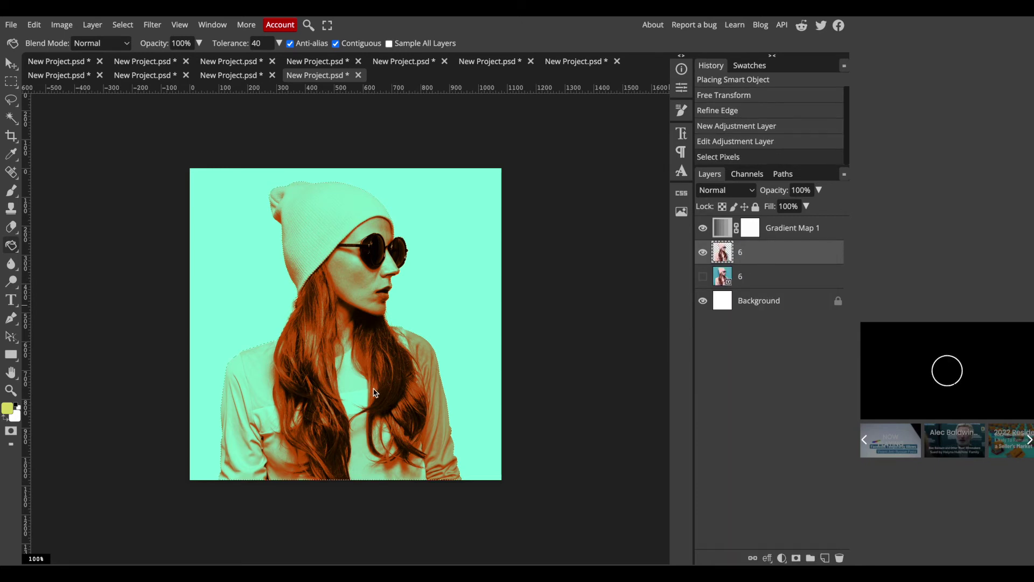
{"action": "scroll", "coordinate": [269, 364], "scroll_direction": "up", "scroll_amount": 2}
{"action": "scroll", "coordinate": [270, 369], "scroll_direction": "up", "scroll_amount": 2}
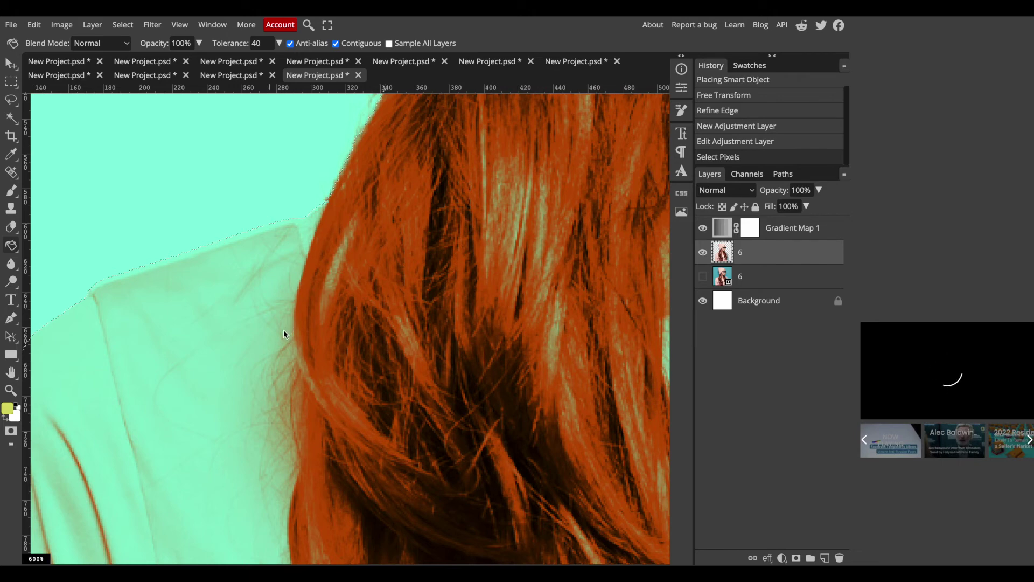
{"action": "scroll", "coordinate": [283, 329], "scroll_direction": "down", "scroll_amount": 5}
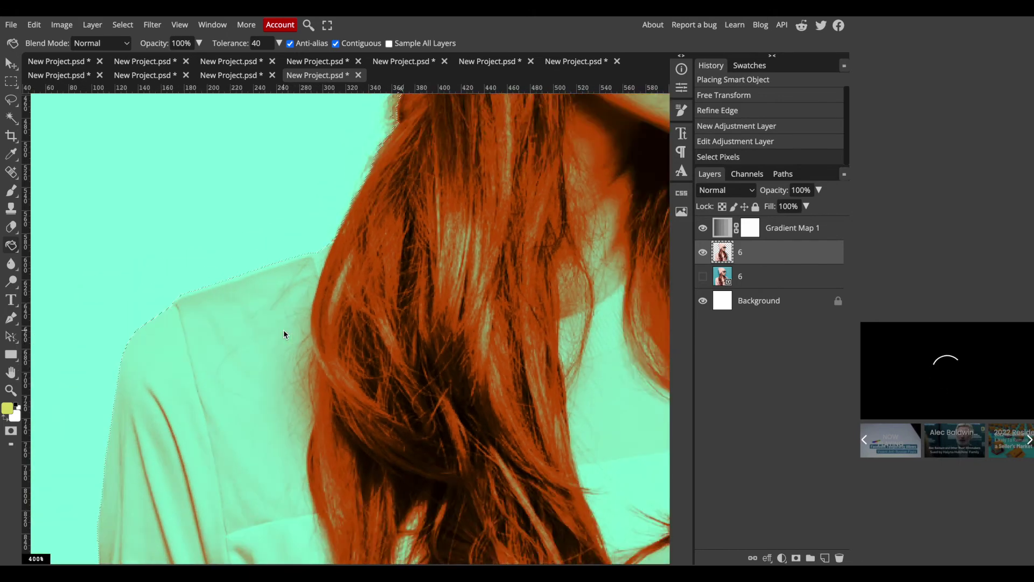
{"action": "scroll", "coordinate": [284, 331], "scroll_direction": "down", "scroll_amount": 2}
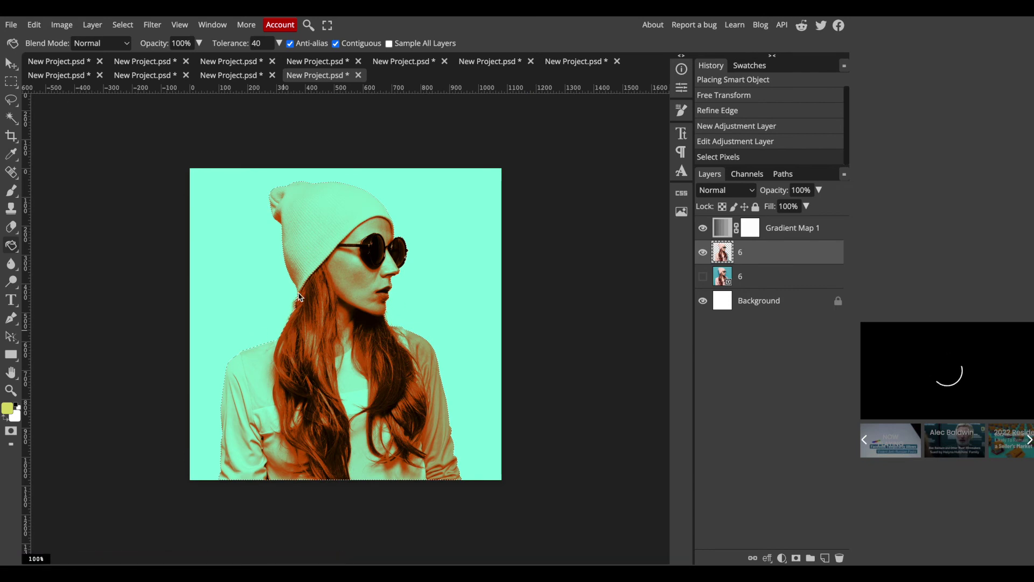
Reset to the default colours, hide the upper cutout layer and invert the selection with the Gradient Map 1 mask targeted.
{"action": "key", "text": "d"}
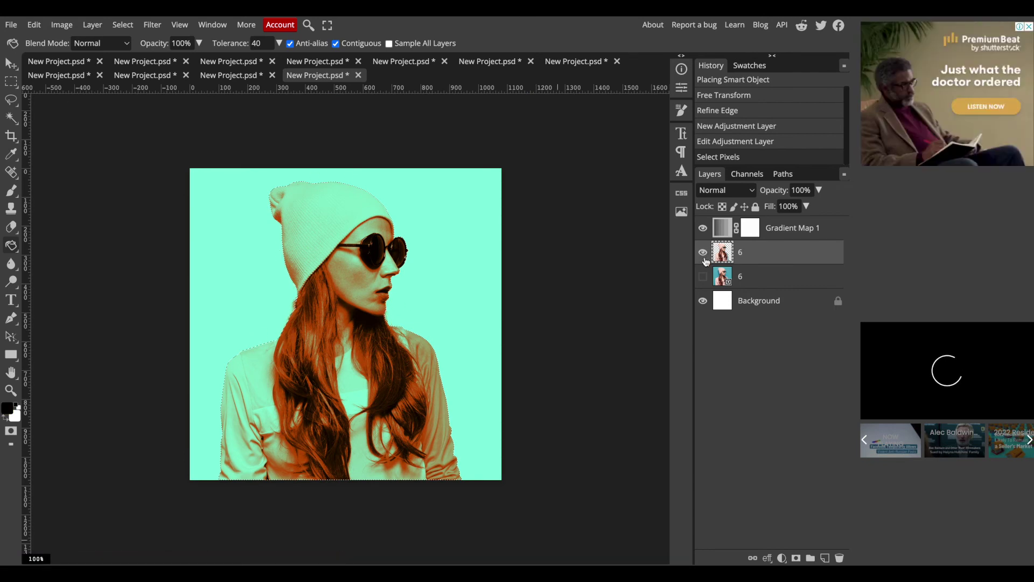
{"action": "left_click", "coordinate": [702, 254]}
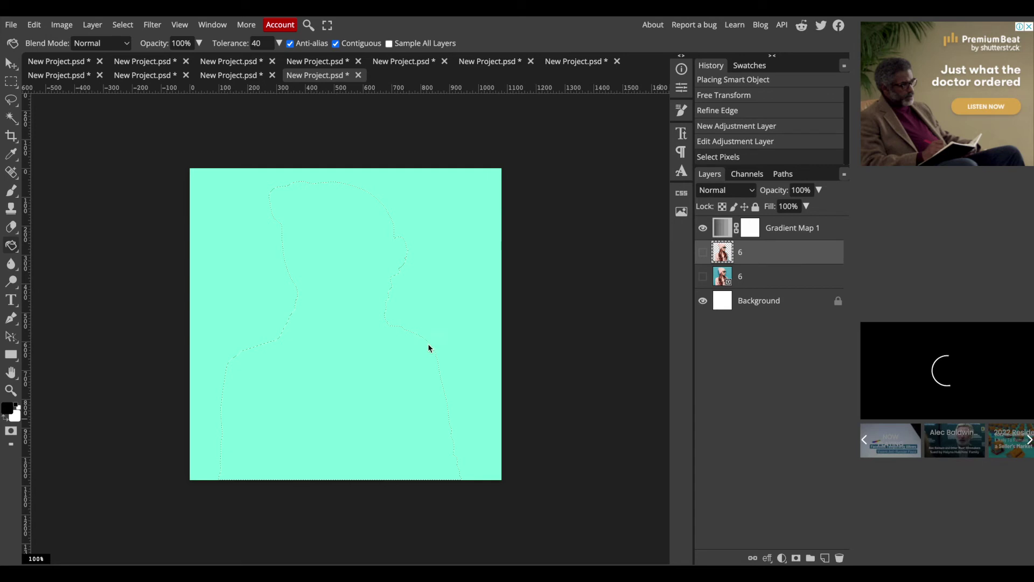
{"action": "left_click", "coordinate": [754, 230]}
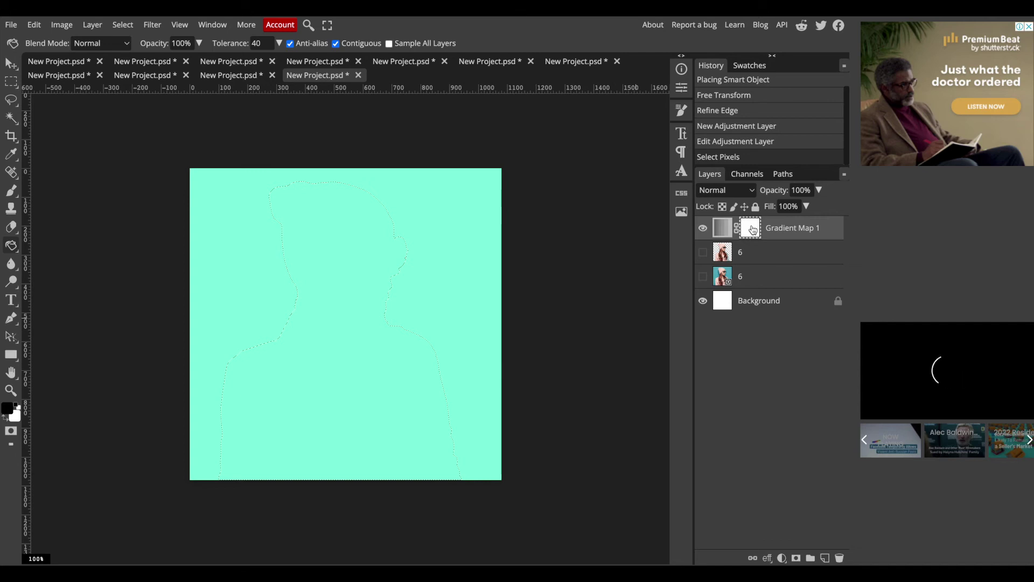
{"action": "double_click", "coordinate": [750, 230]}
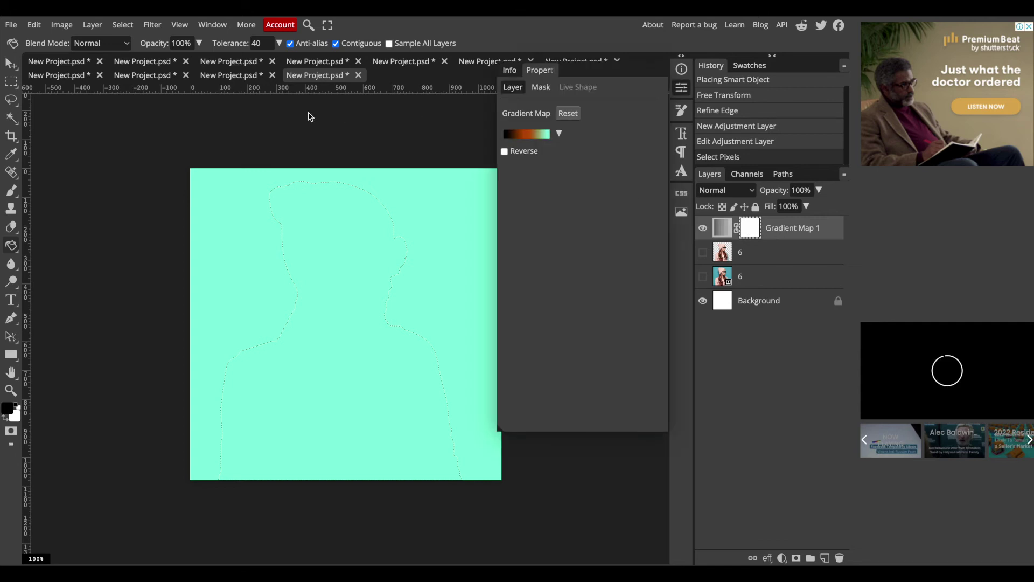
{"action": "left_click", "coordinate": [154, 26]}
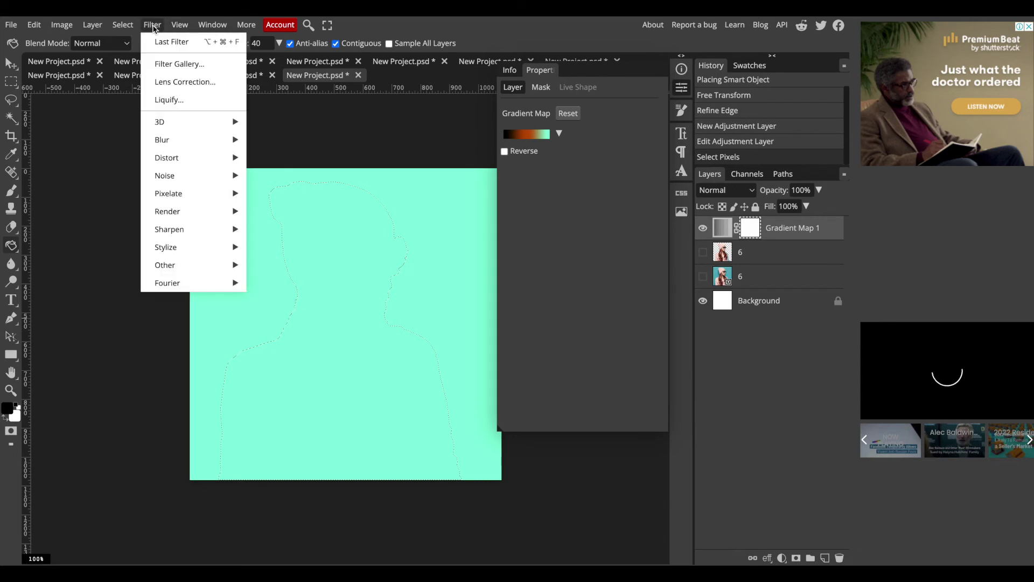
{"action": "mouse_move", "coordinate": [124, 27]}
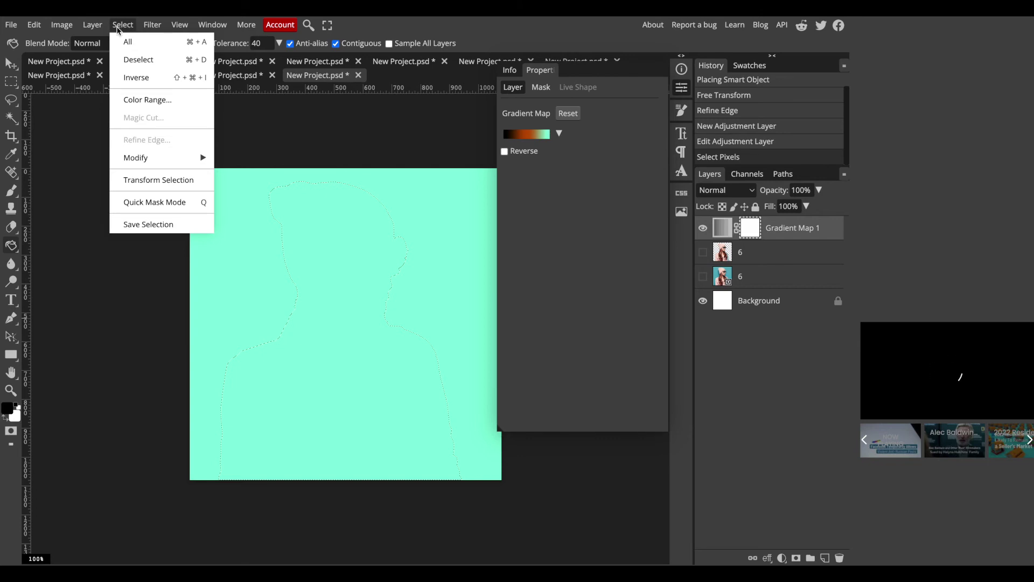
{"action": "left_click", "coordinate": [134, 80]}
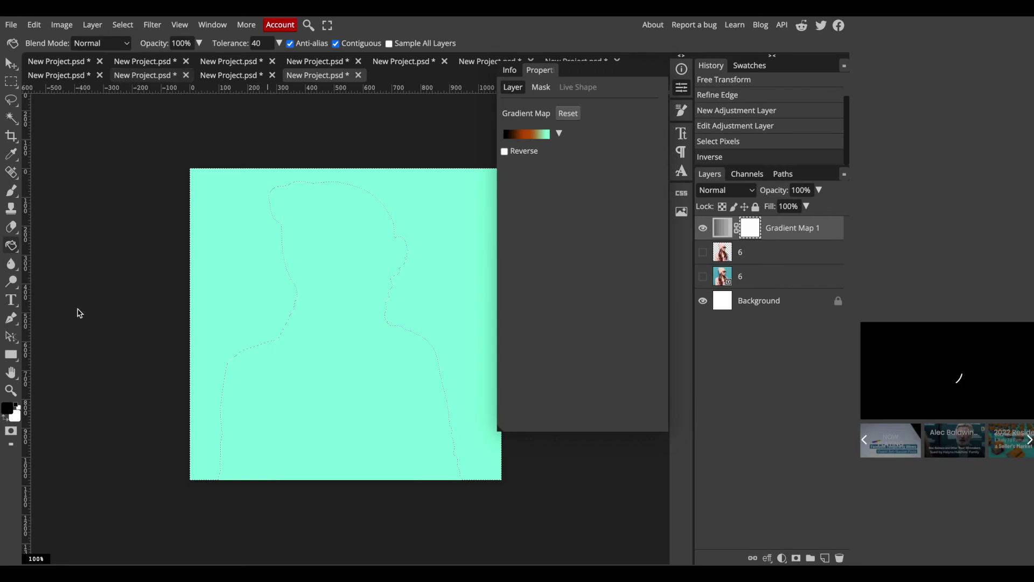
Fill the inverted selection on the Gradient Map 1 mask with black using the Paint Bucket Tool, and show the cutout layer again.
{"action": "left_click", "coordinate": [11, 411]}
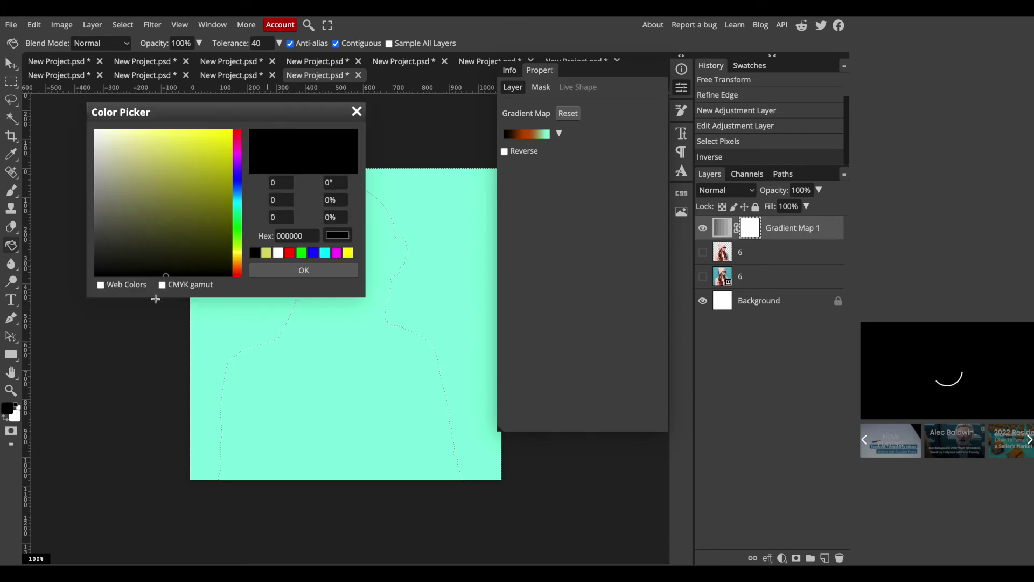
{"action": "left_click", "coordinate": [272, 270]}
{"action": "left_click", "coordinate": [5, 420]}
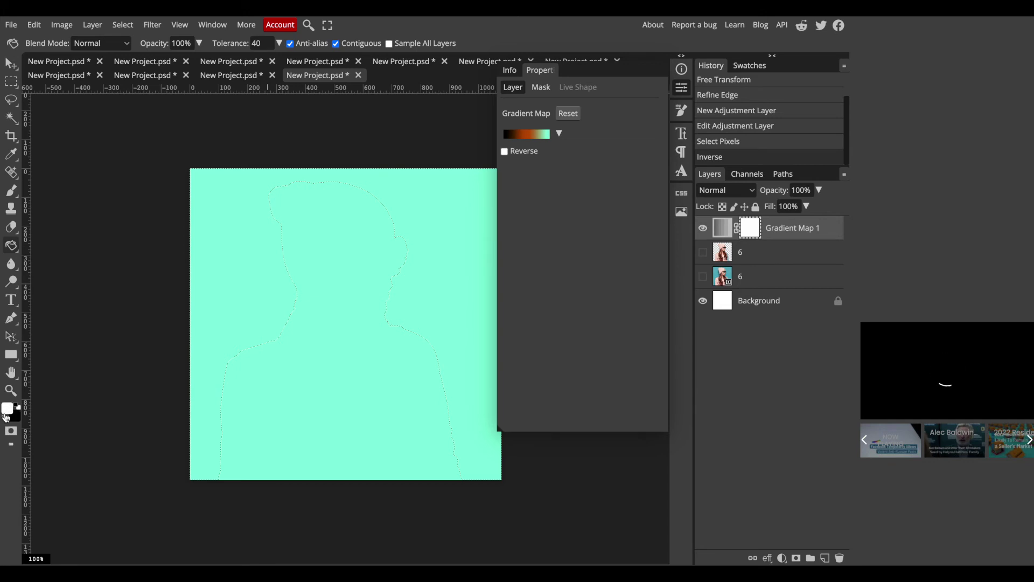
{"action": "left_click", "coordinate": [5, 421]}
{"action": "right_click", "coordinate": [11, 247]}
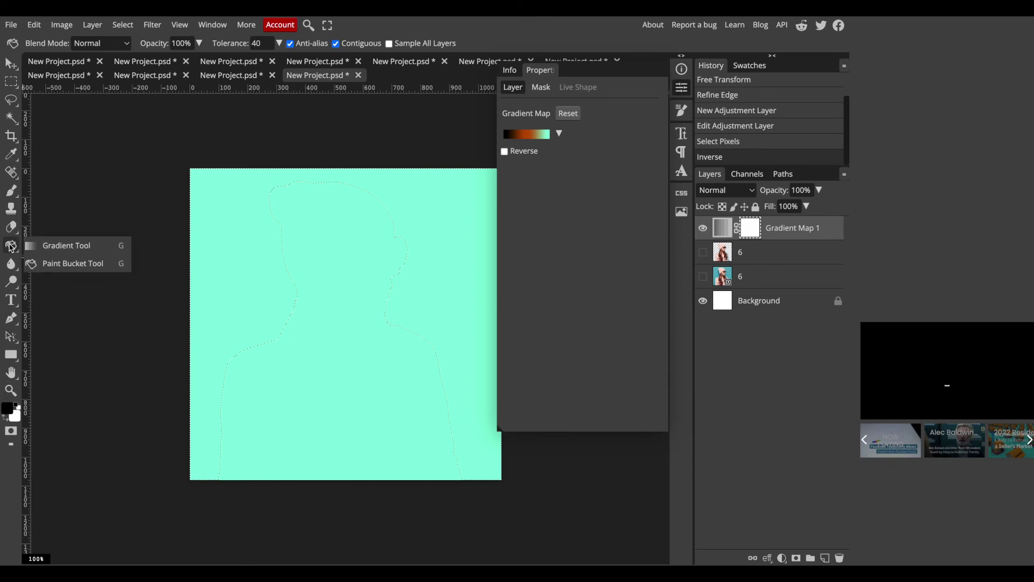
{"action": "left_click", "coordinate": [53, 264]}
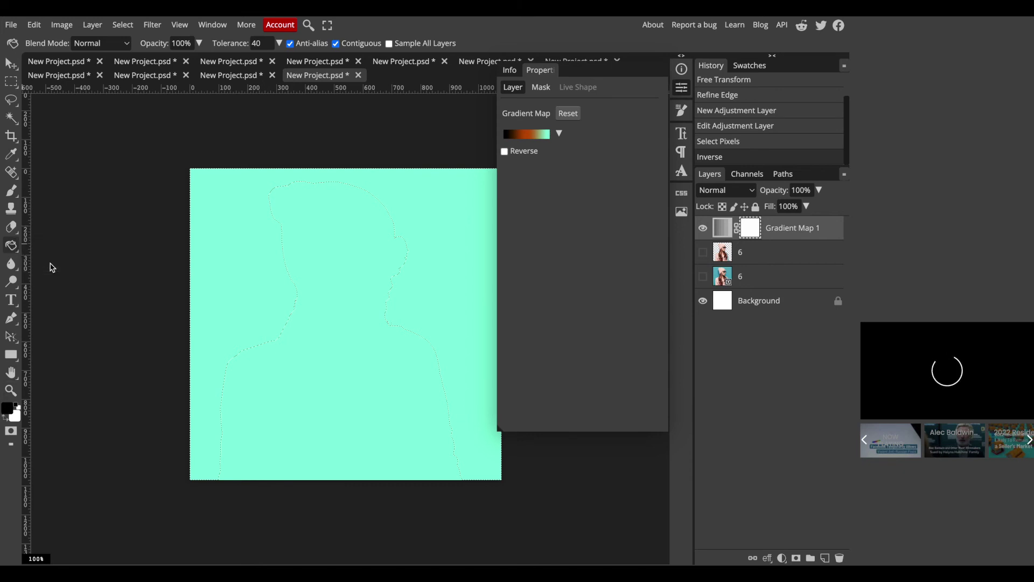
{"action": "left_click", "coordinate": [208, 226]}
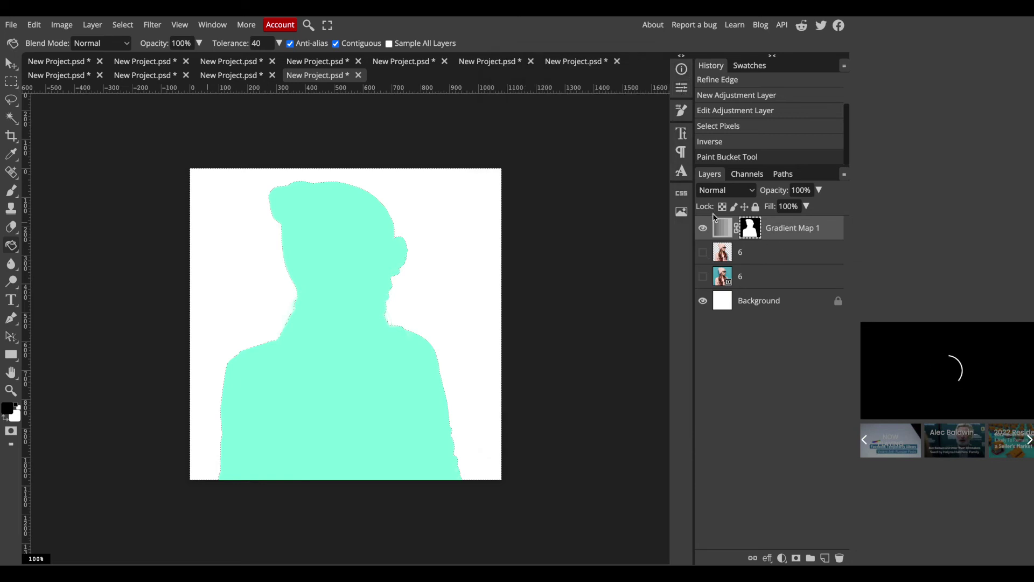
{"action": "left_click", "coordinate": [704, 253]}
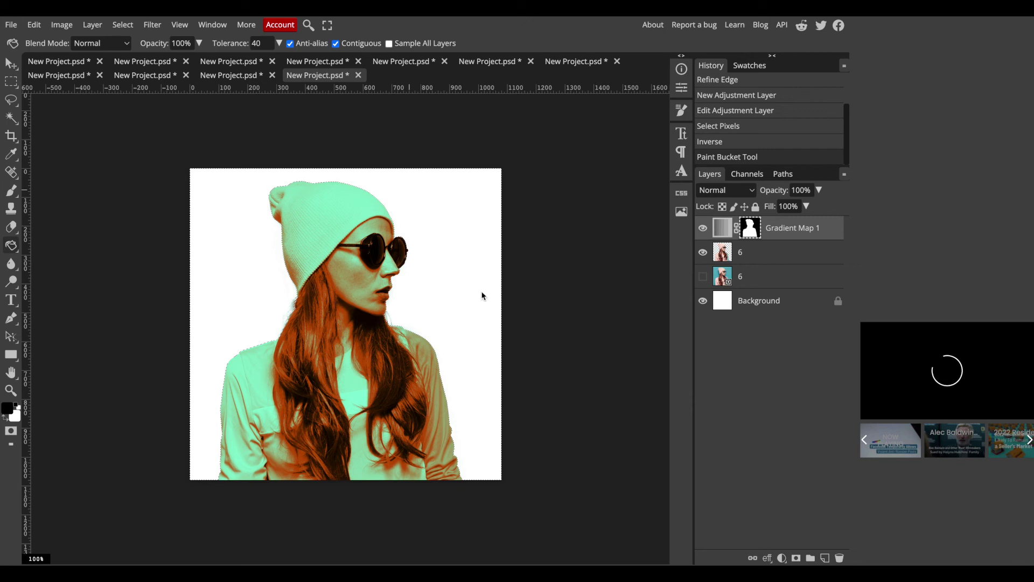
Enable a Gradient Overlay on the Background layer and display its settings.
{"action": "double_click", "coordinate": [813, 301]}
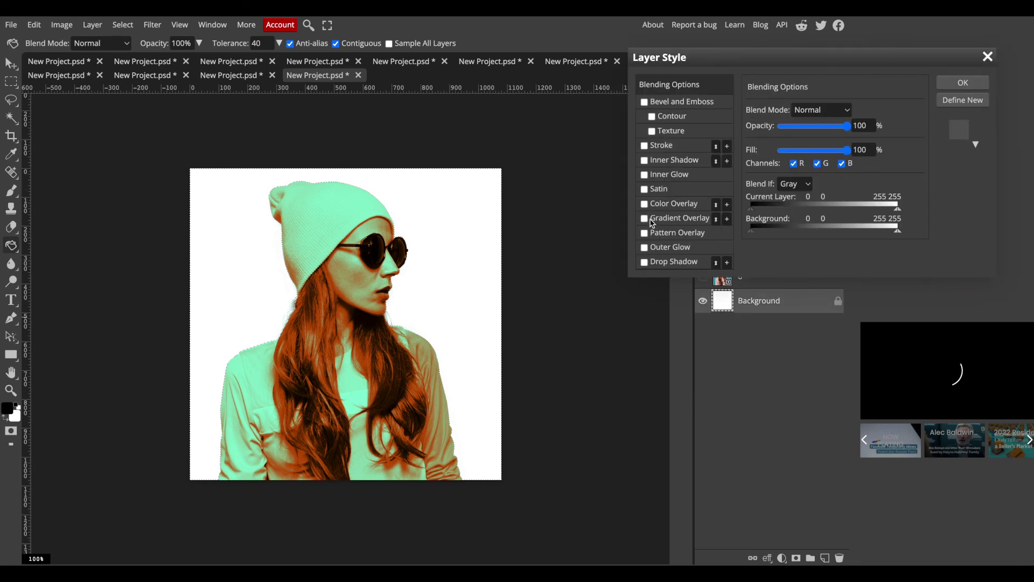
{"action": "left_click", "coordinate": [645, 219]}
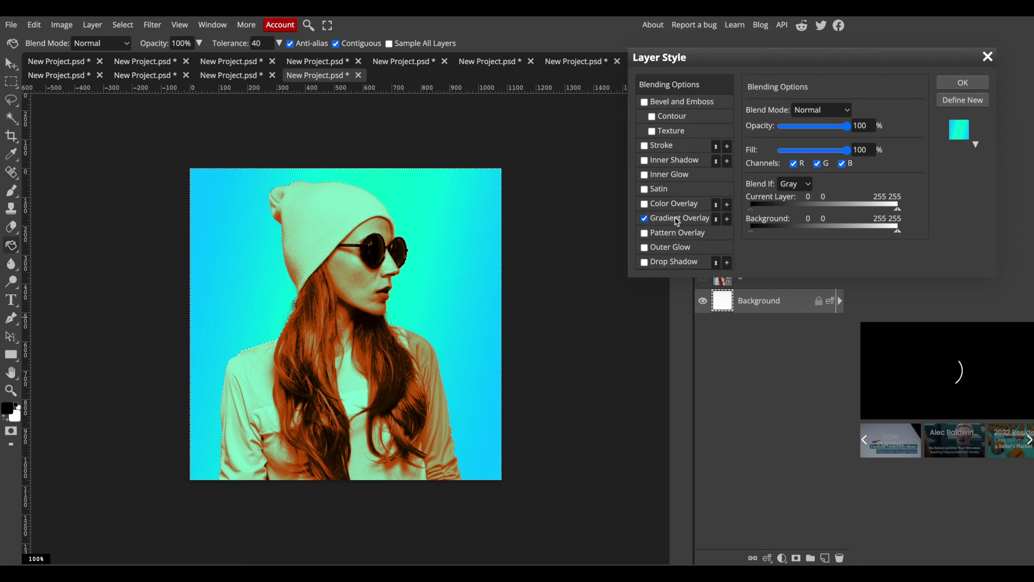
{"action": "left_click", "coordinate": [679, 219]}
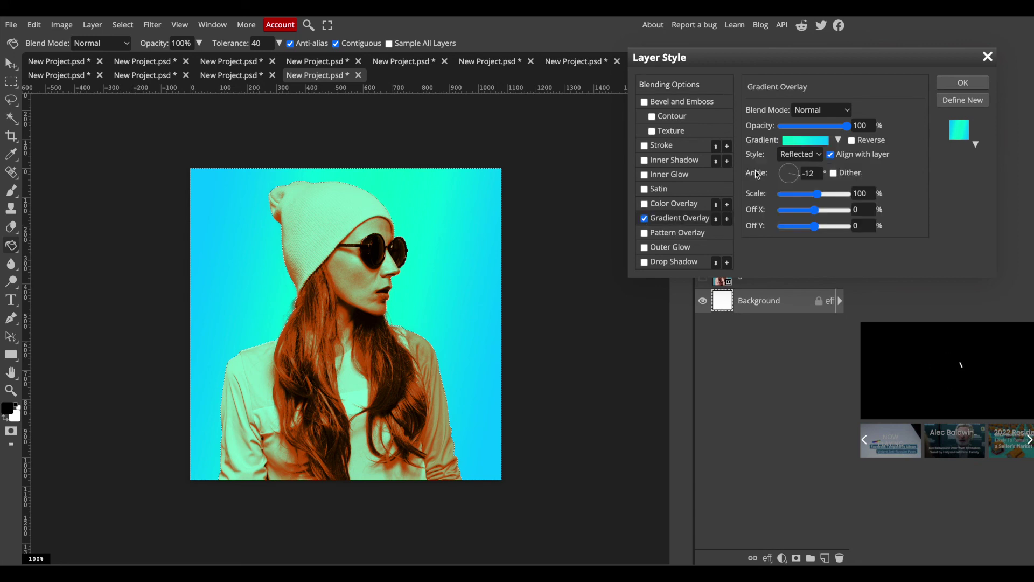
Set the overlay gradient's colour stop at 0% to pale yellow (f7f79d).
{"action": "left_click", "coordinate": [838, 142]}
{"action": "left_click", "coordinate": [822, 143]}
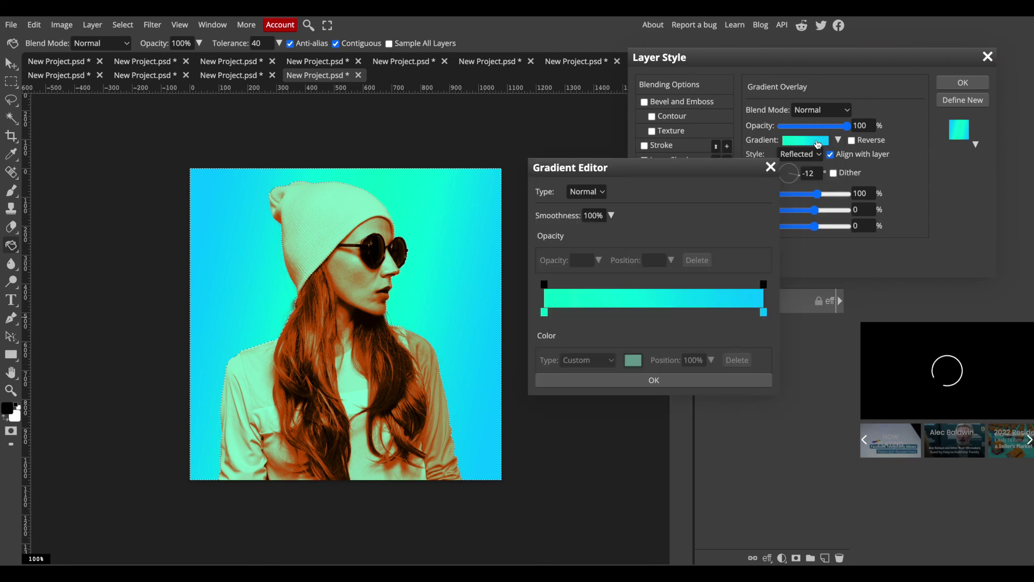
{"action": "left_click", "coordinate": [546, 312]}
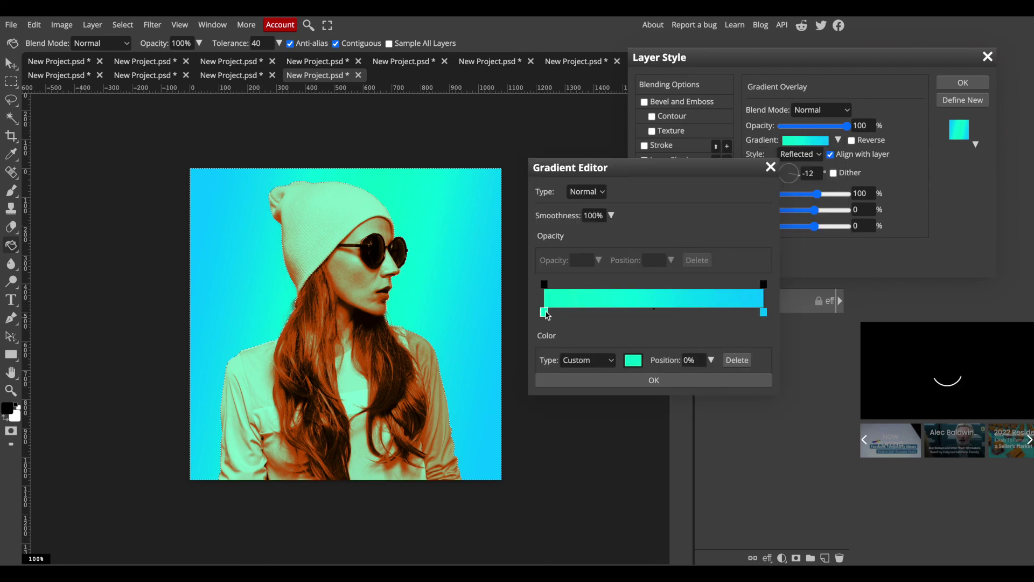
{"action": "left_click", "coordinate": [633, 360]}
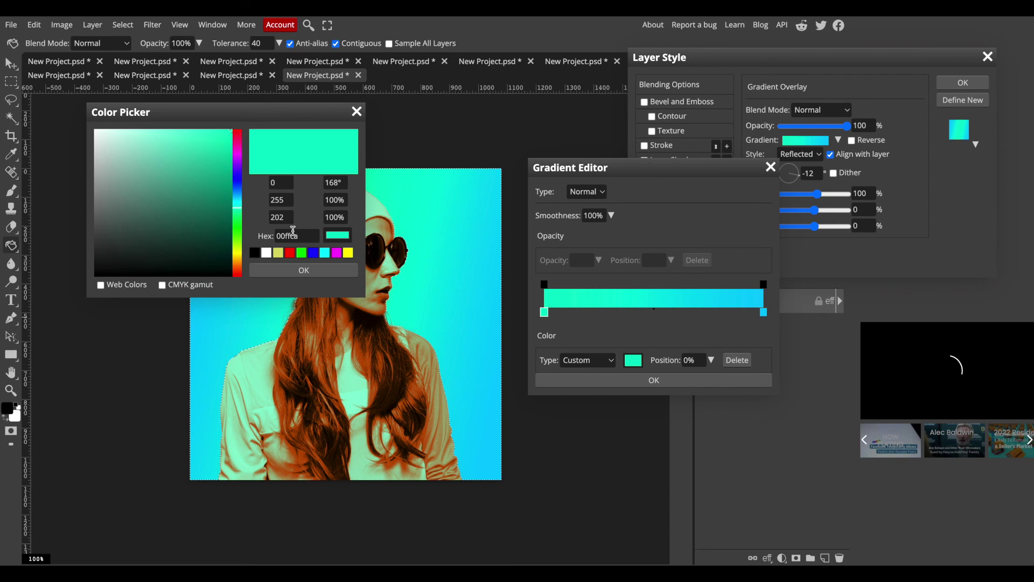
{"action": "left_click", "coordinate": [279, 254]}
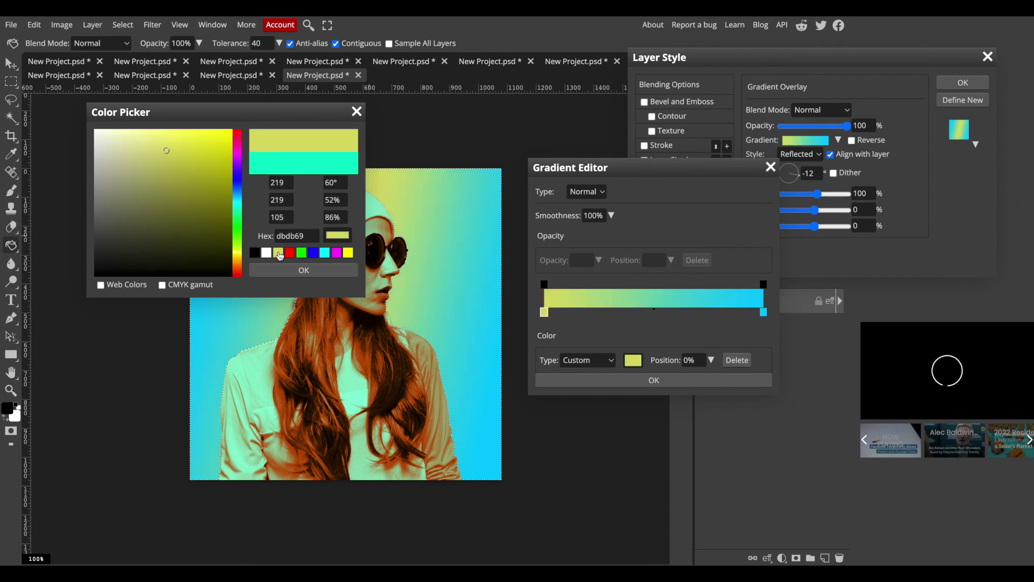
{"action": "left_click_drag", "start_coordinate": [166, 150], "coordinate": [141, 133]}
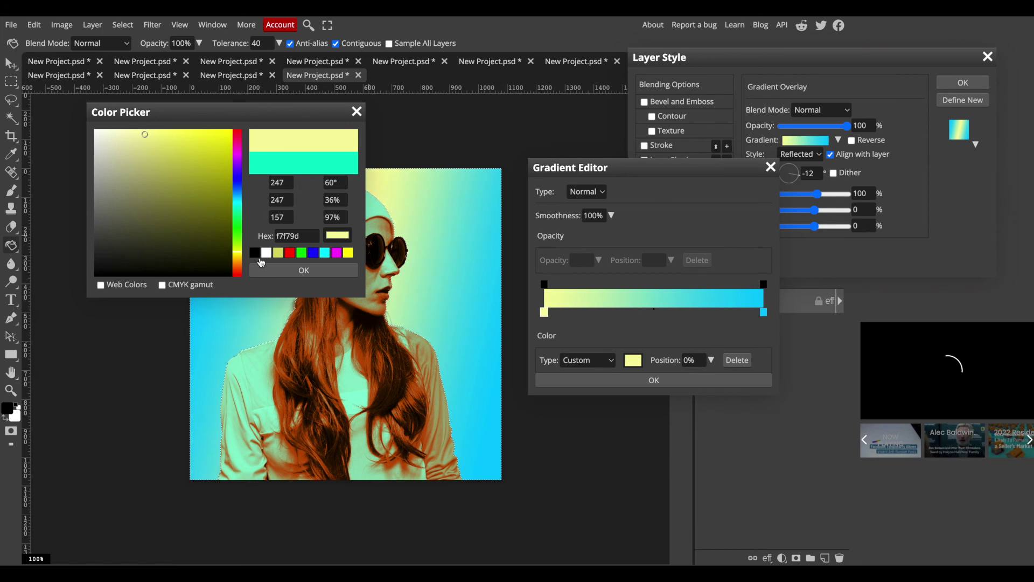
{"action": "left_click", "coordinate": [276, 270]}
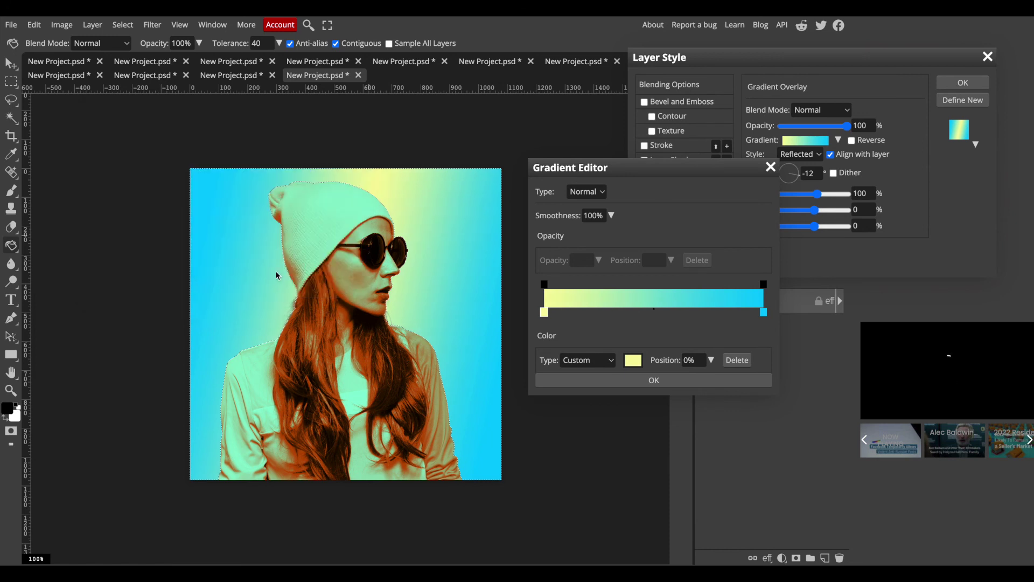
Set the overlay gradient's colour stop at 100% to pale pink (fad0fa) and accept the edited gradient.
{"action": "double_click", "coordinate": [763, 313]}
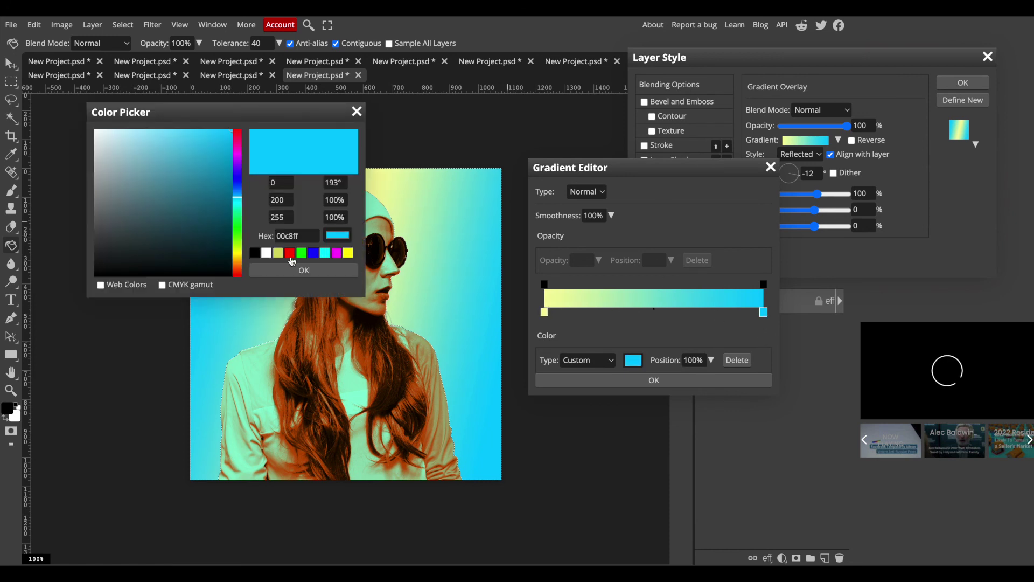
{"action": "left_click", "coordinate": [337, 254]}
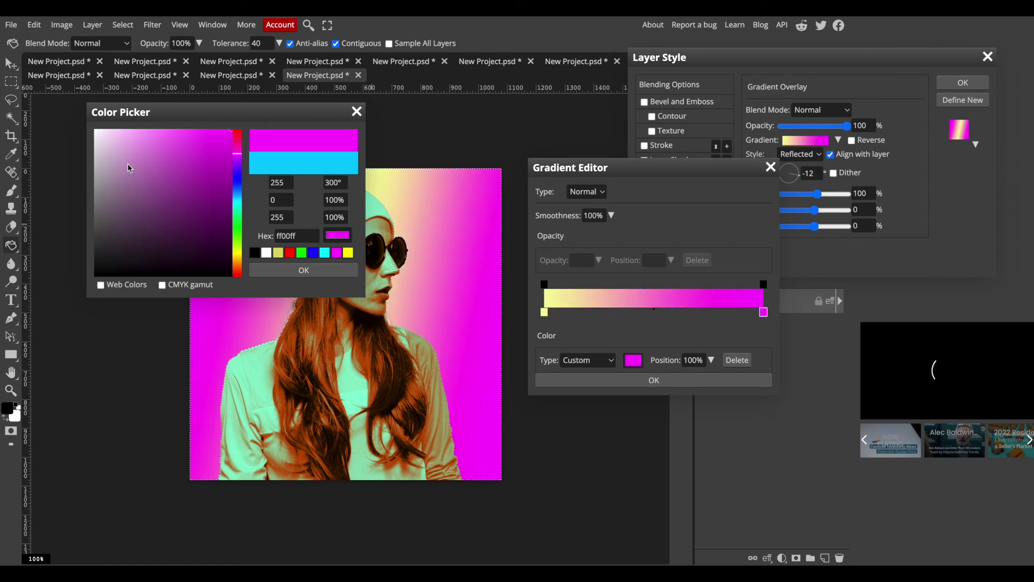
{"action": "left_click", "coordinate": [118, 133]}
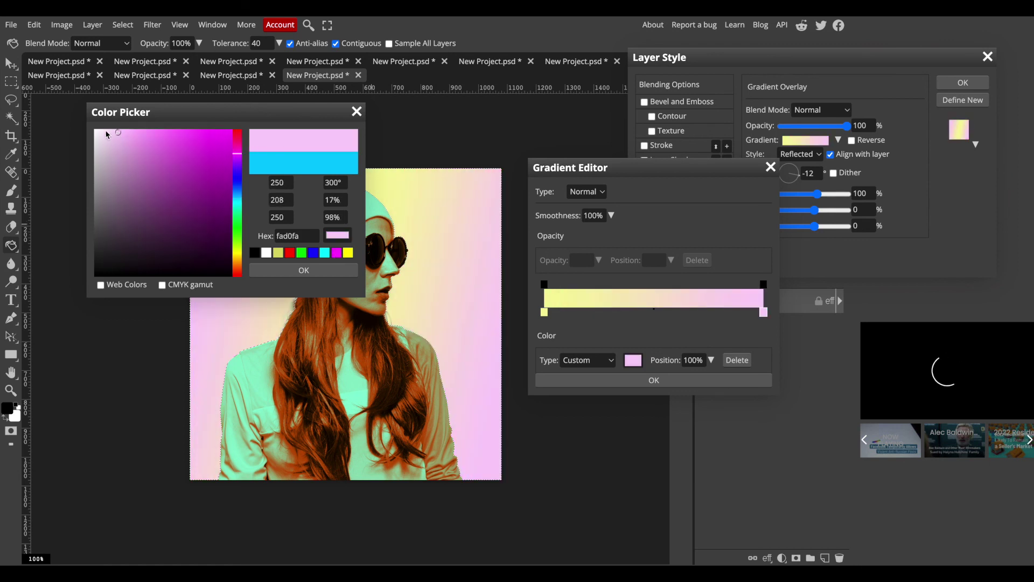
{"action": "left_click", "coordinate": [297, 271]}
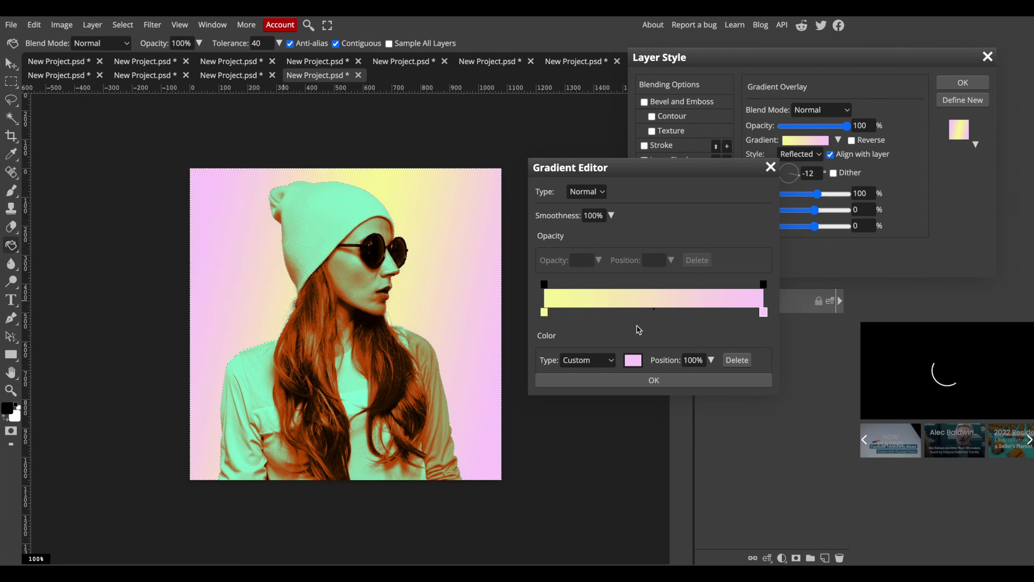
{"action": "left_click", "coordinate": [672, 381]}
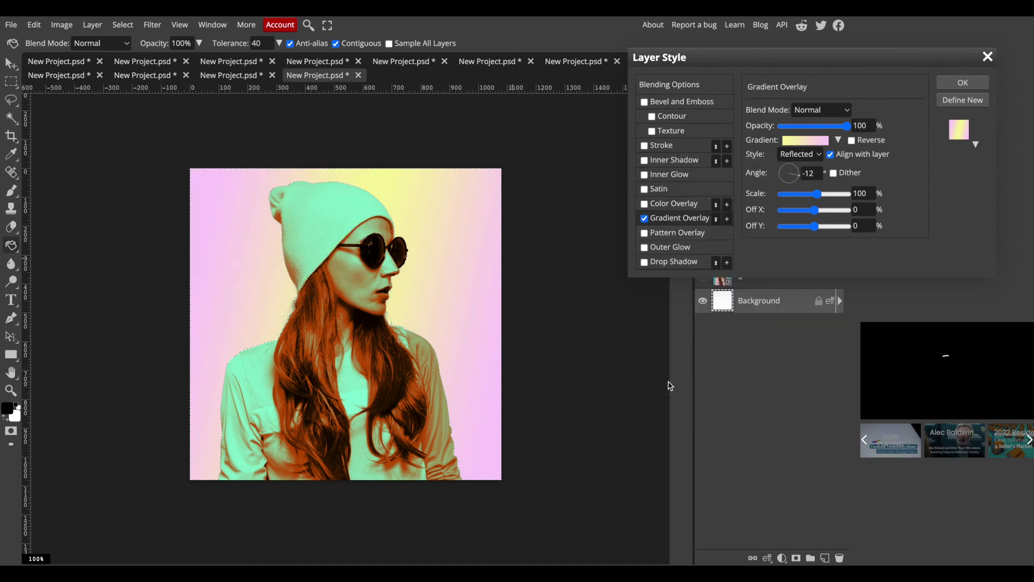
{"action": "left_click", "coordinate": [839, 141]}
{"action": "left_click", "coordinate": [818, 142]}
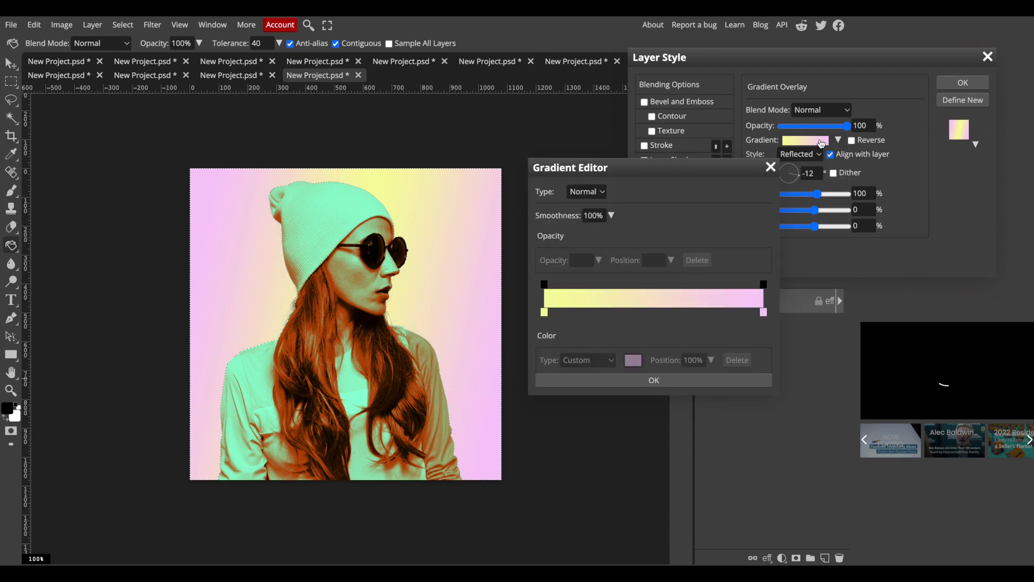
{"action": "left_click", "coordinate": [770, 167]}
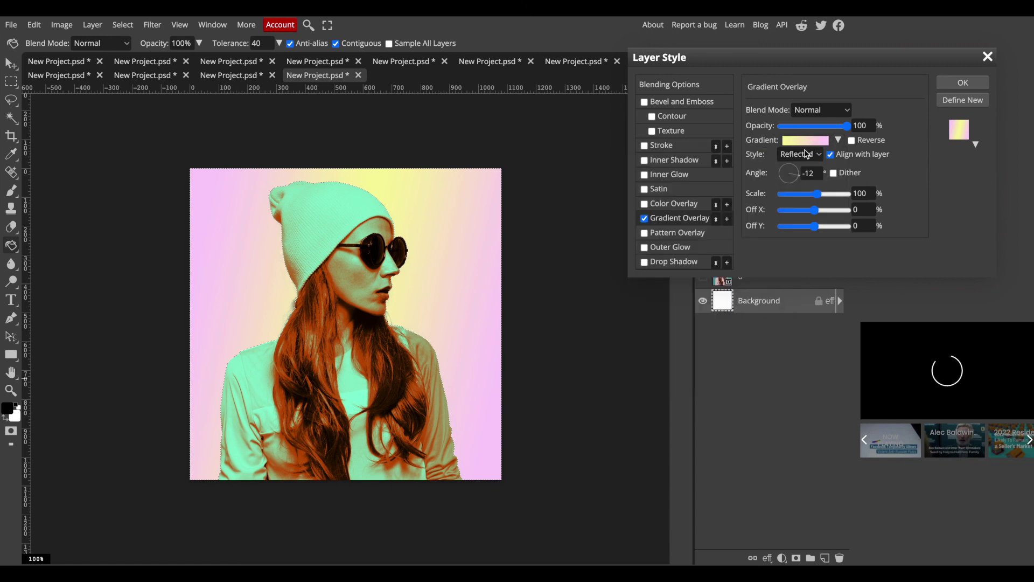
Set the Gradient Overlay to 62% opacity, Linear style and an angle of about -137°, and apply the layer style.
{"action": "left_click_drag", "start_coordinate": [848, 126], "coordinate": [824, 130]}
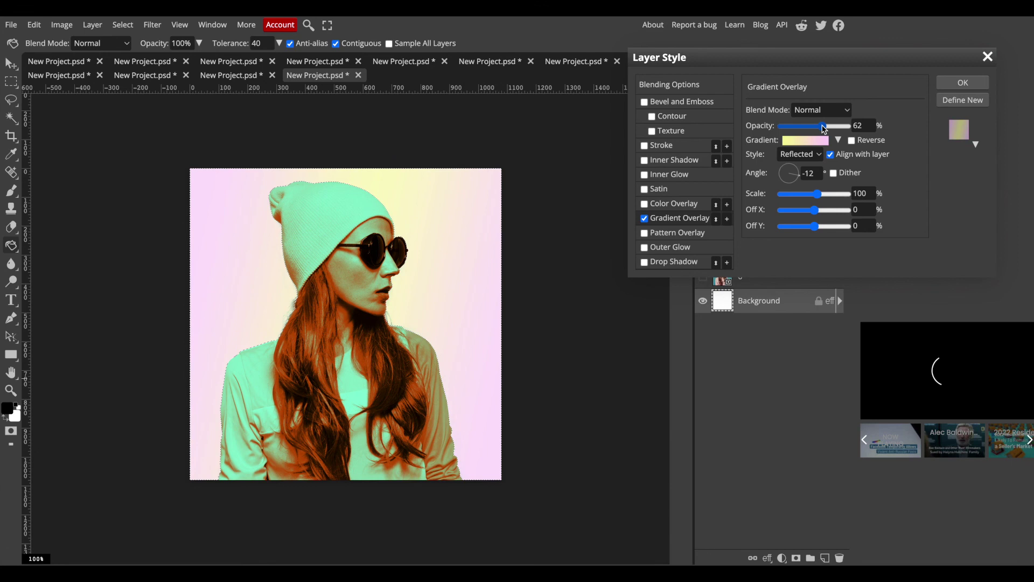
{"action": "left_click", "coordinate": [810, 156]}
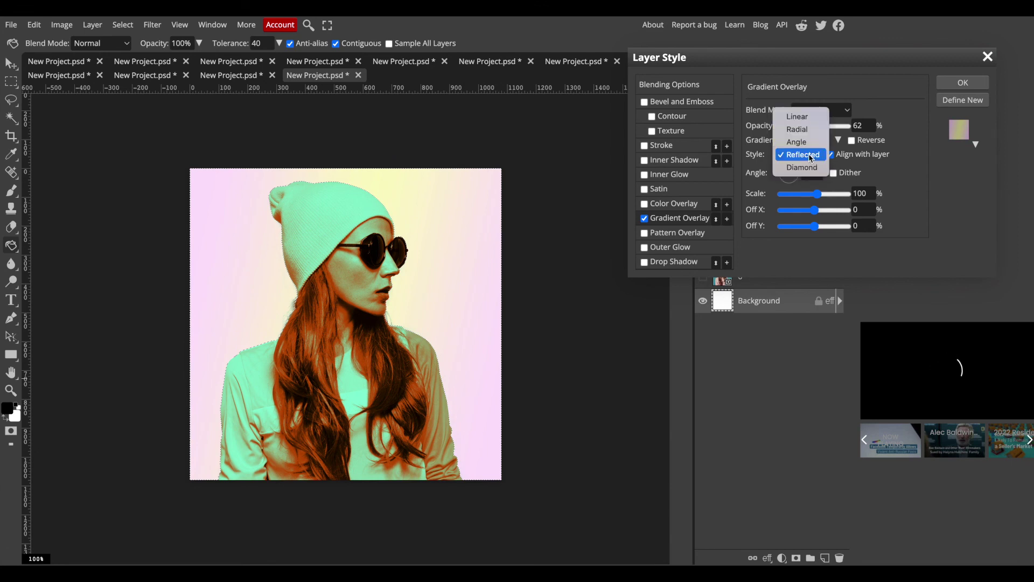
{"action": "left_click", "coordinate": [800, 117]}
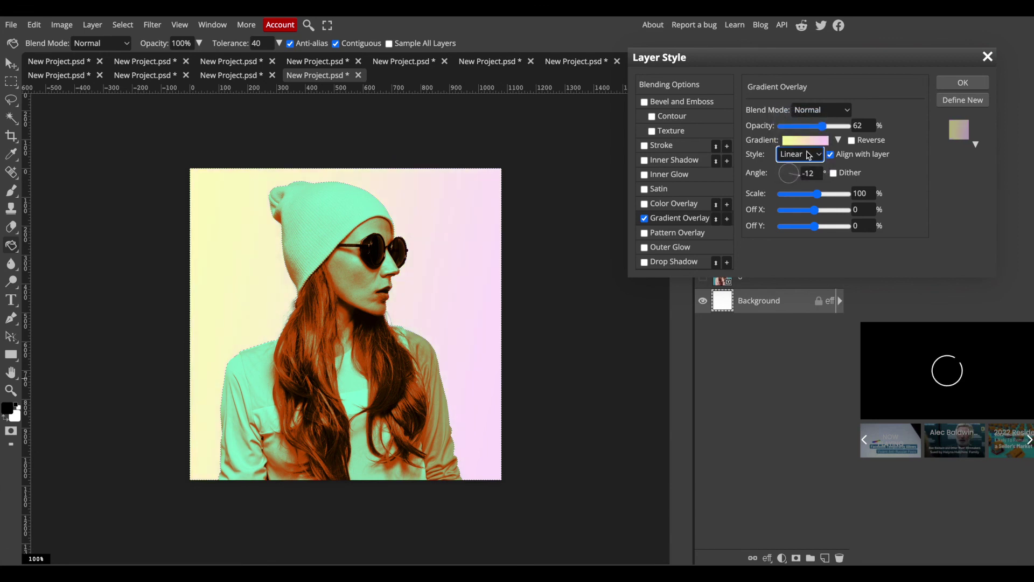
{"action": "left_click_drag", "start_coordinate": [800, 176], "coordinate": [781, 182]}
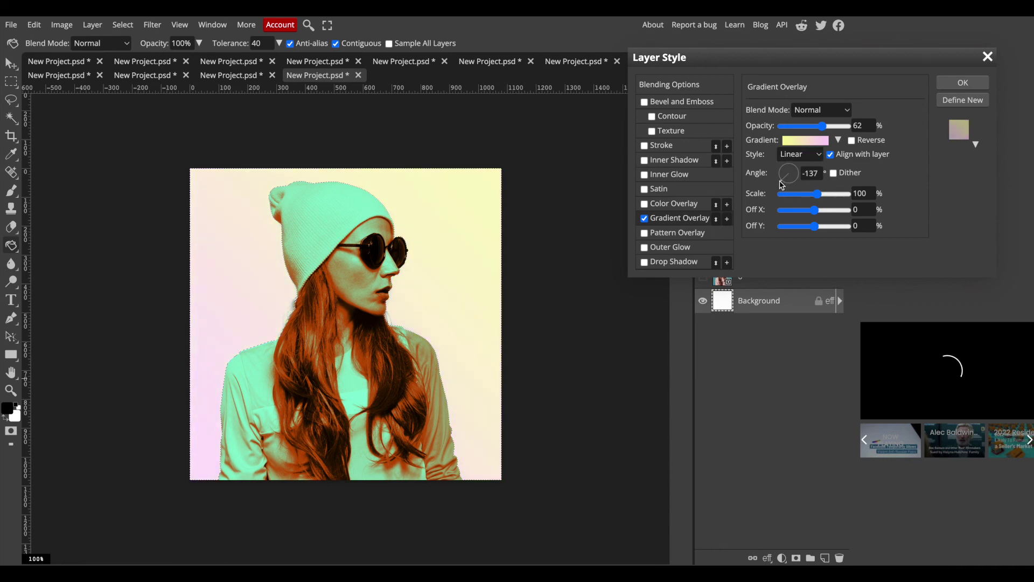
{"action": "left_click", "coordinate": [968, 82]}
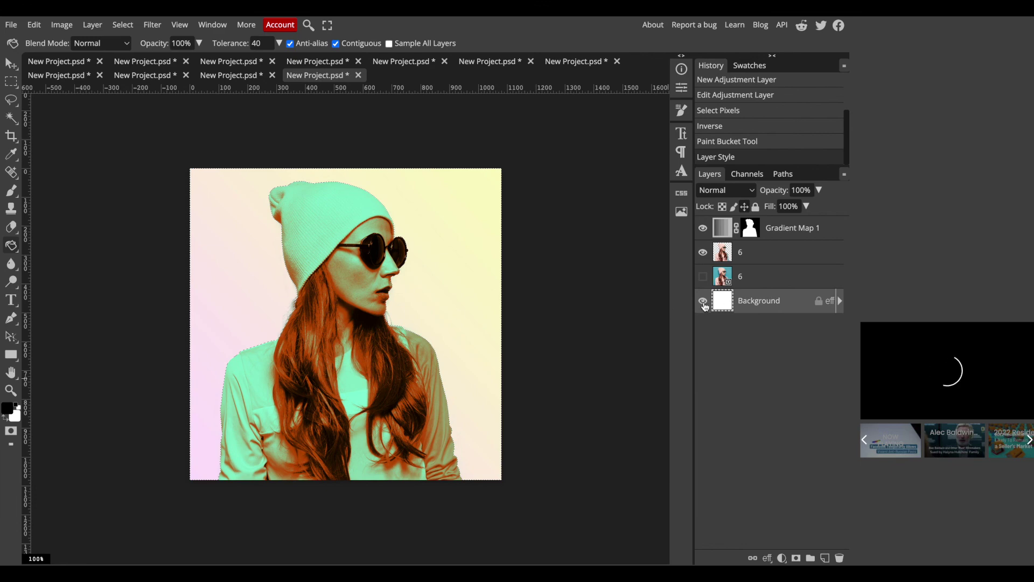
Compare the image with and without the Background layer and with its Gradient Overlay off and on, leaving both enabled.
{"action": "left_click", "coordinate": [703, 301]}
{"action": "left_click", "coordinate": [703, 305]}
{"action": "double_click", "coordinate": [799, 307]}
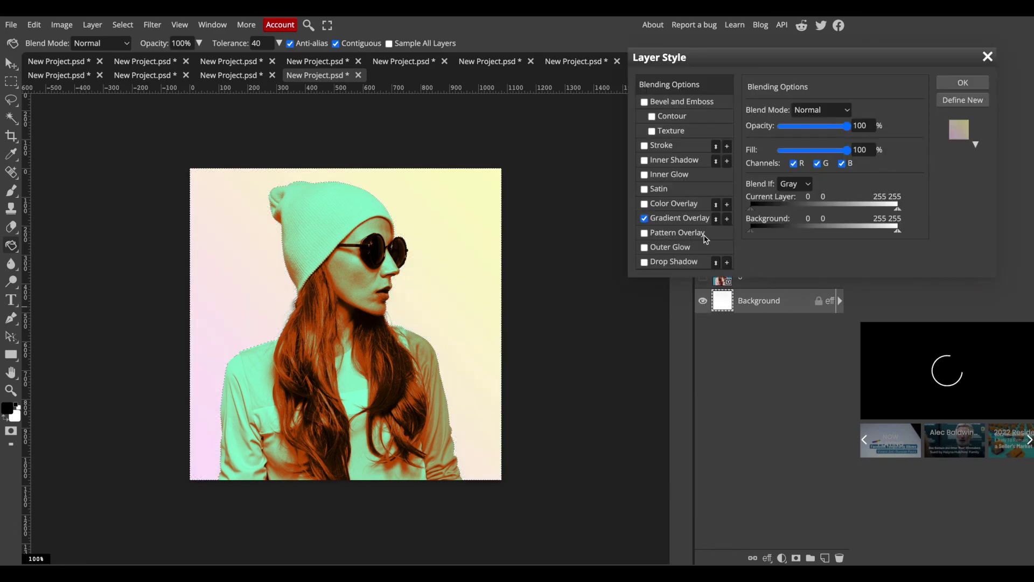
{"action": "left_click", "coordinate": [644, 218]}
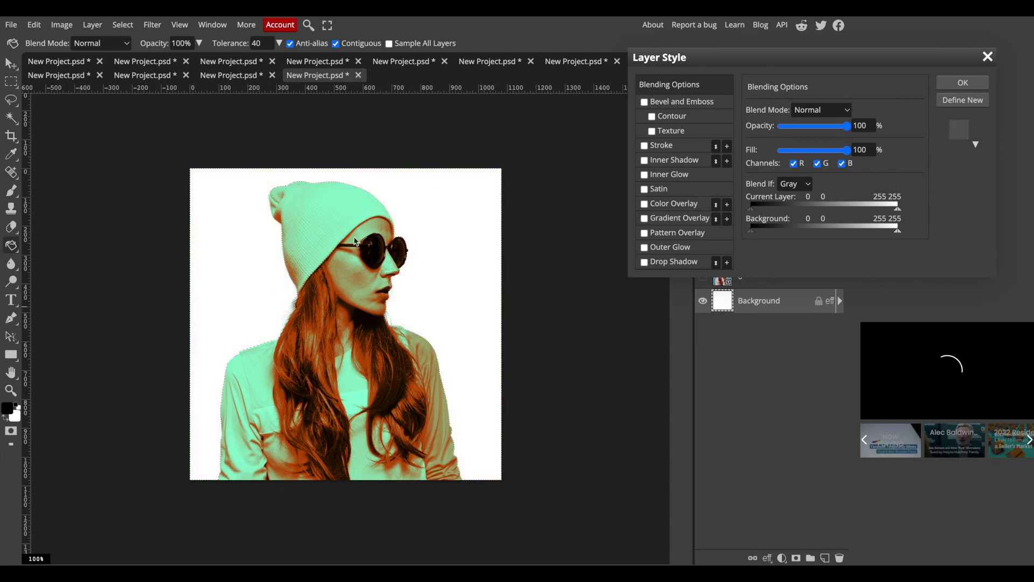
{"action": "left_click", "coordinate": [644, 219]}
{"action": "left_click", "coordinate": [965, 83]}
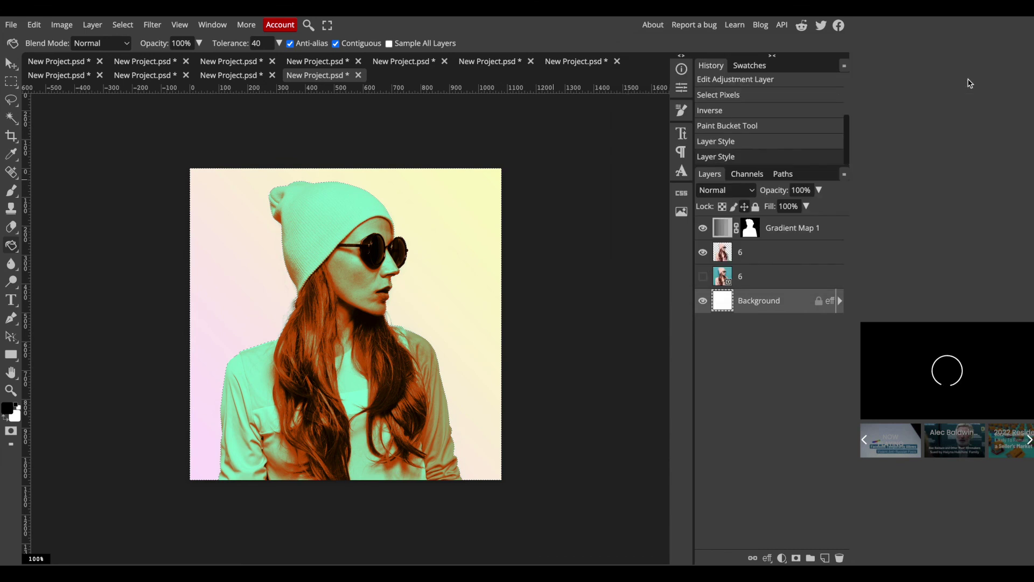